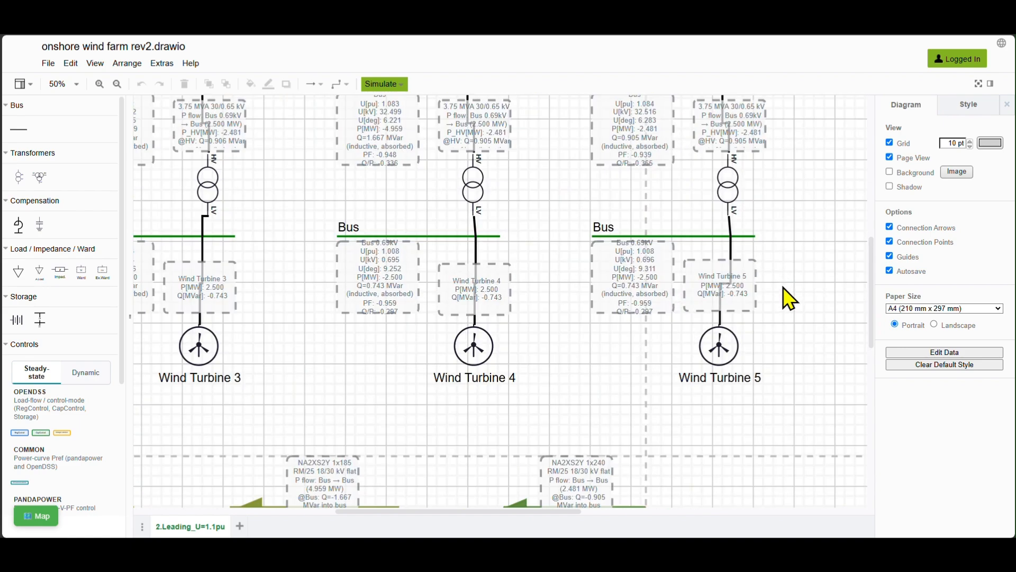
Examine the two wind turbine feeders, including the 0.69 kV and 30 kV buses at Wind Turbine 5.
{"action": "left_click", "coordinate": [703, 237]}
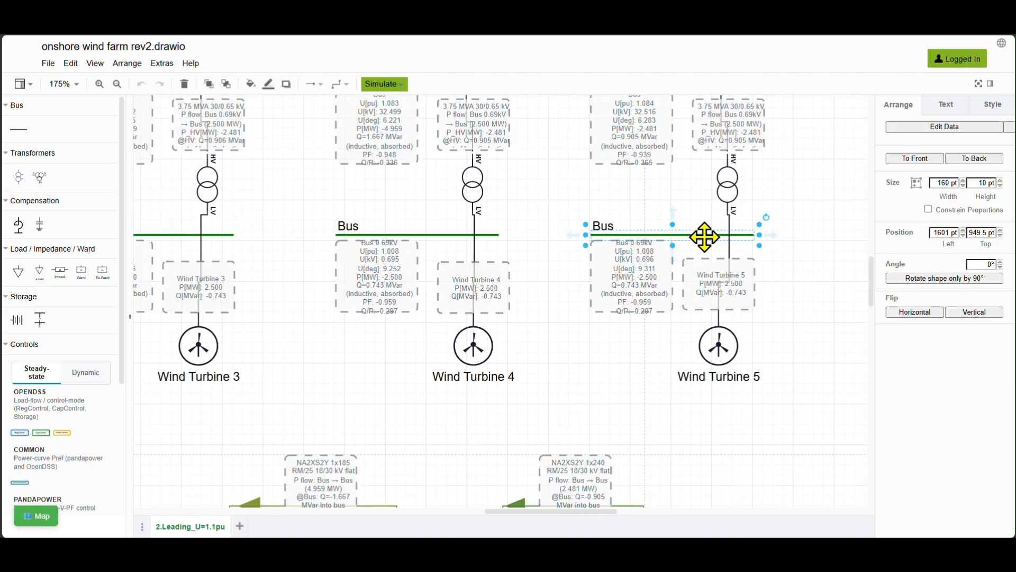
{"action": "scroll", "coordinate": [748, 286], "scroll_direction": "down", "scroll_amount": 2}
{"action": "left_click", "coordinate": [706, 149]}
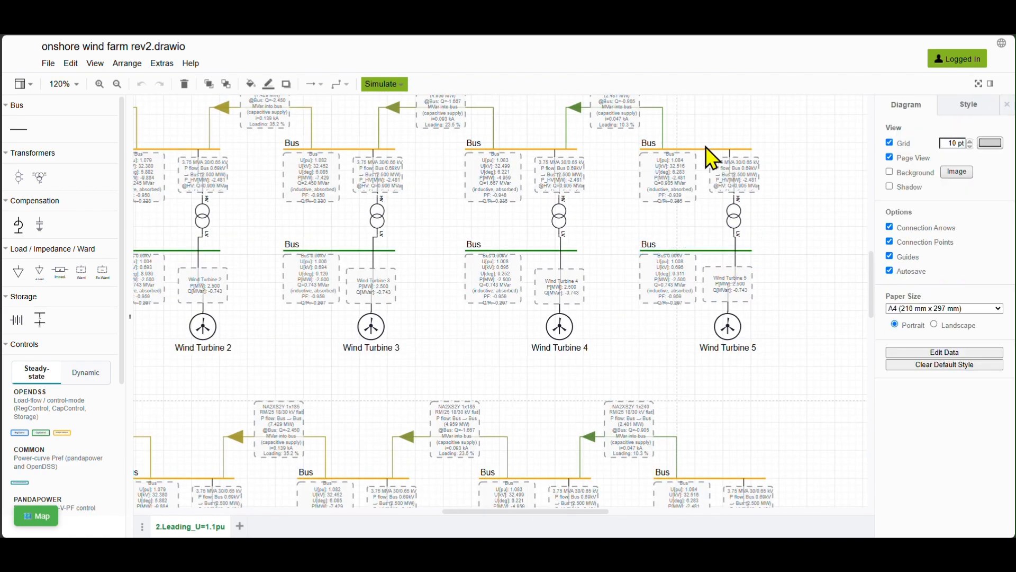
{"action": "left_click", "coordinate": [706, 149]}
{"action": "scroll", "coordinate": [681, 253], "scroll_direction": "down", "scroll_amount": 3}
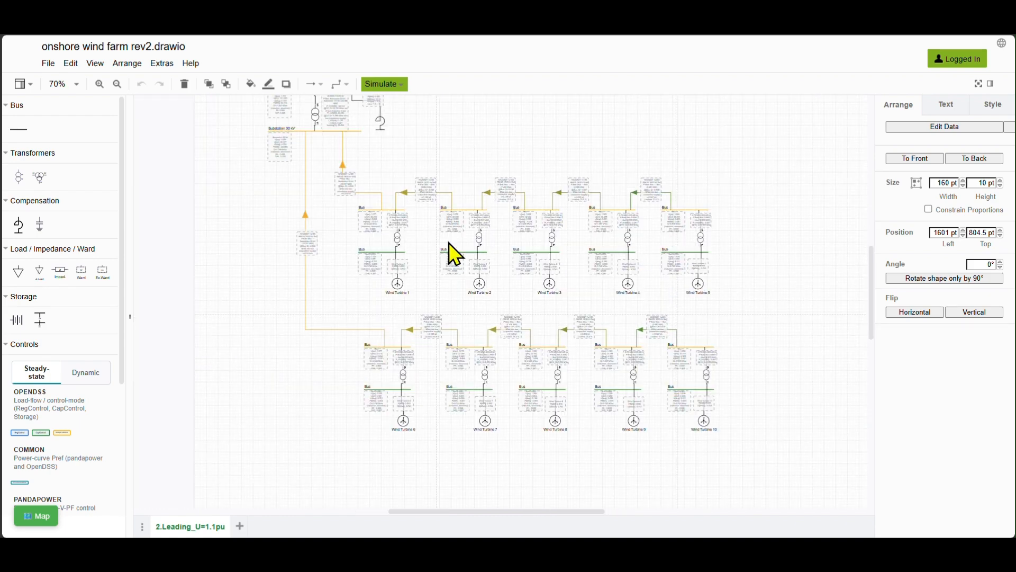
{"action": "scroll", "coordinate": [304, 132], "scroll_direction": "up", "scroll_amount": 1}
{"action": "scroll", "coordinate": [318, 175], "scroll_direction": "up", "scroll_amount": 10}
{"action": "scroll", "coordinate": [358, 263], "scroll_direction": "down", "scroll_amount": 5}
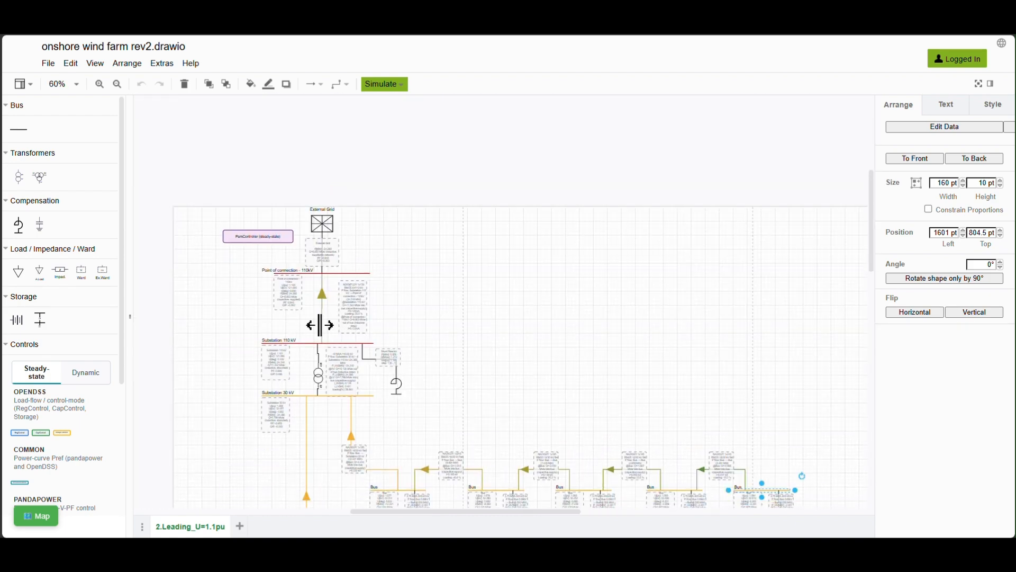
Review the load flow parameters of the line between Point of connection - 110kV and Substation 110 kV.
{"action": "scroll", "coordinate": [312, 338], "scroll_direction": "up", "scroll_amount": 2}
{"action": "left_click", "coordinate": [331, 313]}
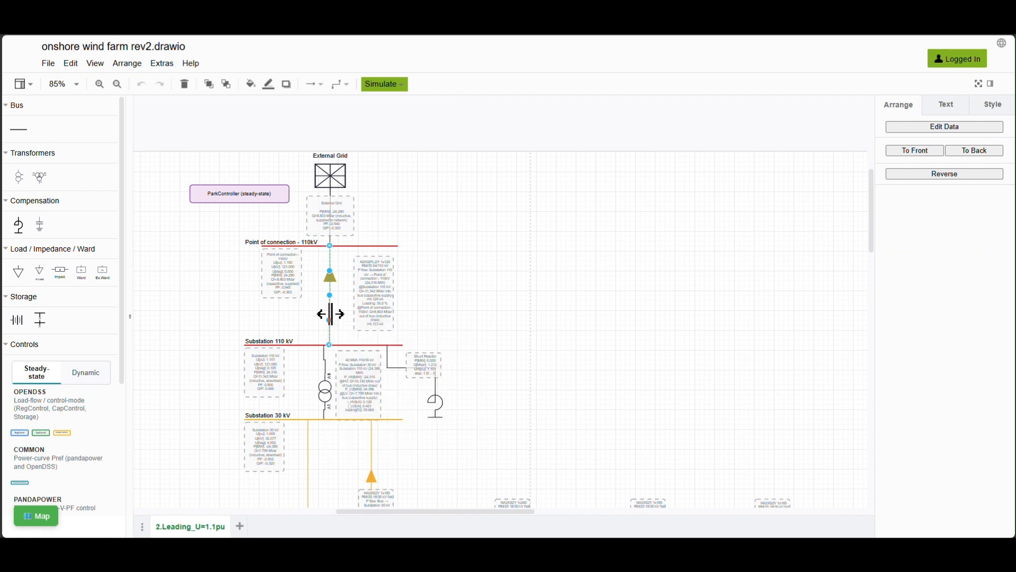
{"action": "right_click", "coordinate": [330, 313]}
{"action": "left_click", "coordinate": [355, 323]}
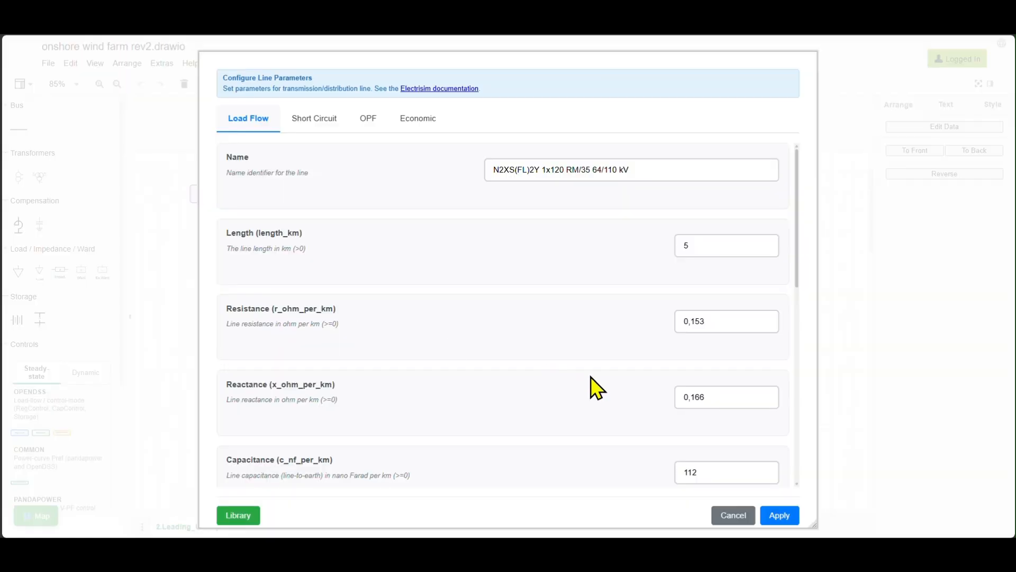
{"action": "left_click", "coordinate": [735, 521]}
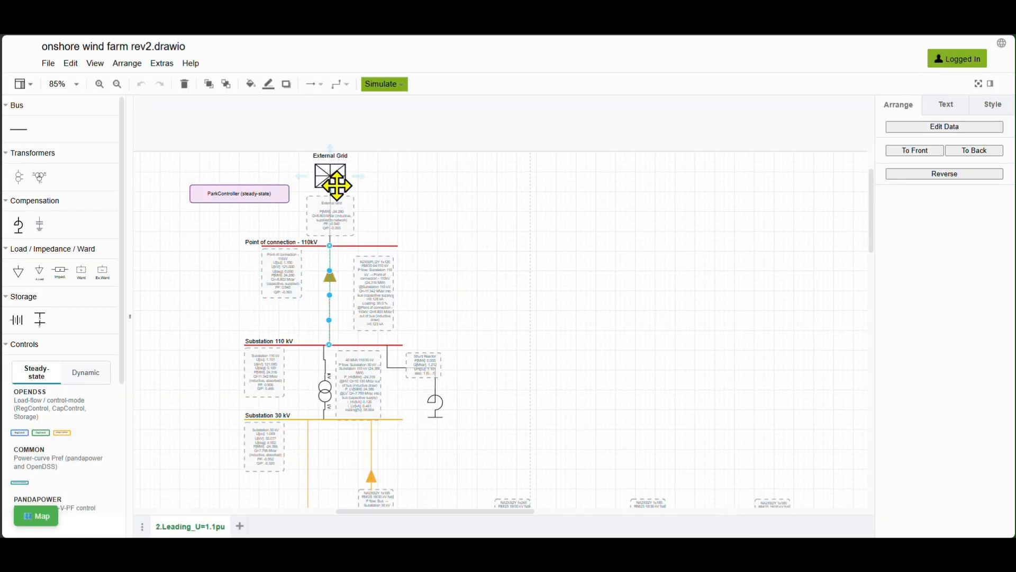
Review the power, electrical, control and economic parameters of the shunt reactor at Substation 110 kV.
{"action": "scroll", "coordinate": [279, 269], "scroll_direction": "up", "scroll_amount": 1}
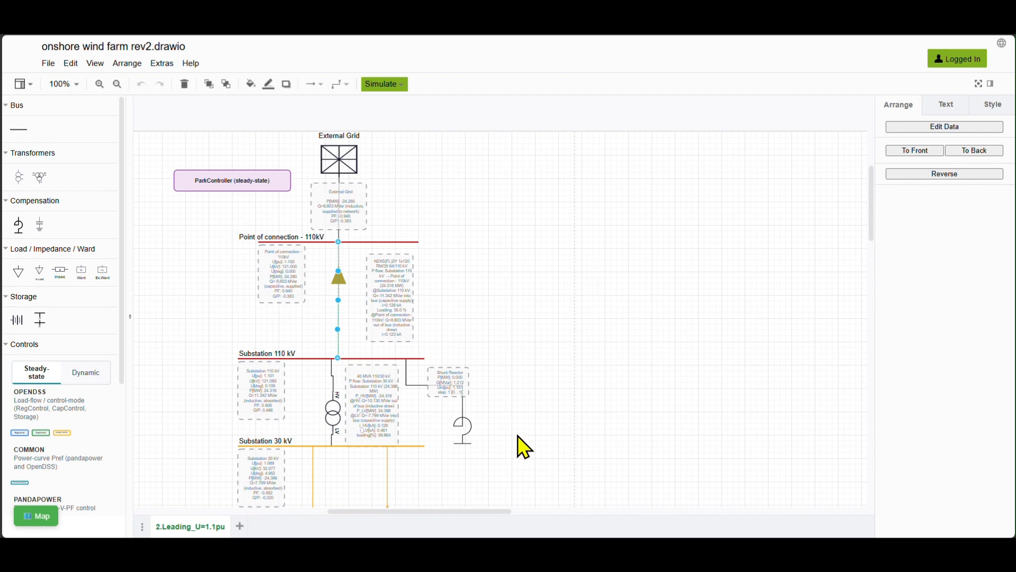
{"action": "left_click", "coordinate": [462, 432]}
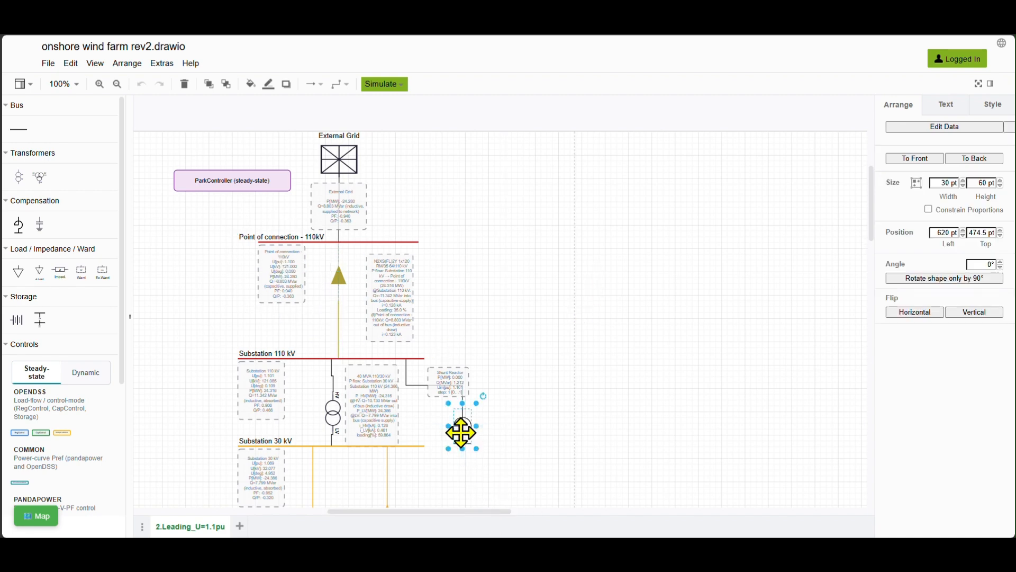
{"action": "right_click", "coordinate": [462, 431]}
{"action": "left_click", "coordinate": [520, 379]}
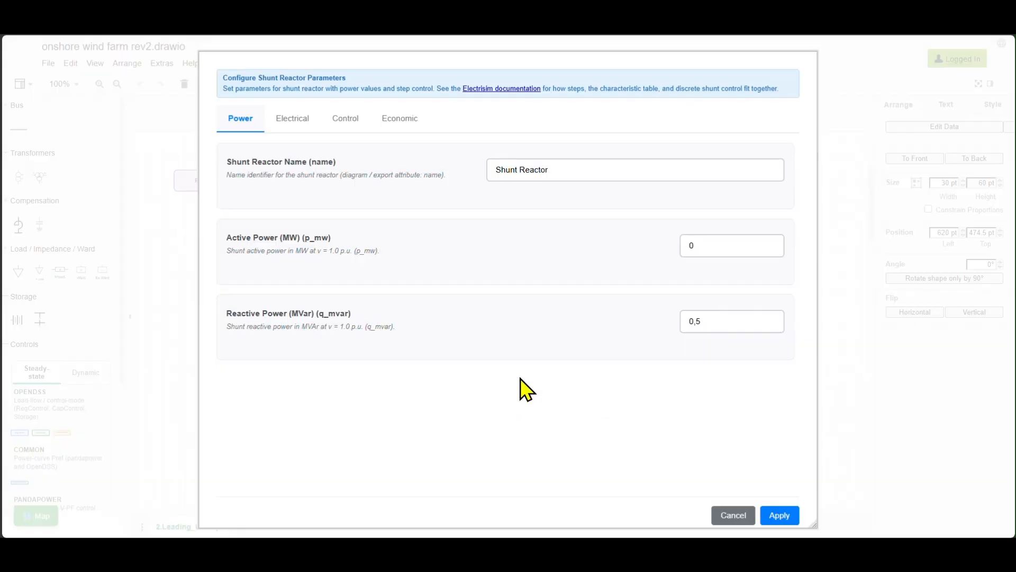
{"action": "left_click", "coordinate": [312, 137]}
{"action": "left_click", "coordinate": [356, 133]}
{"action": "left_click", "coordinate": [418, 126]}
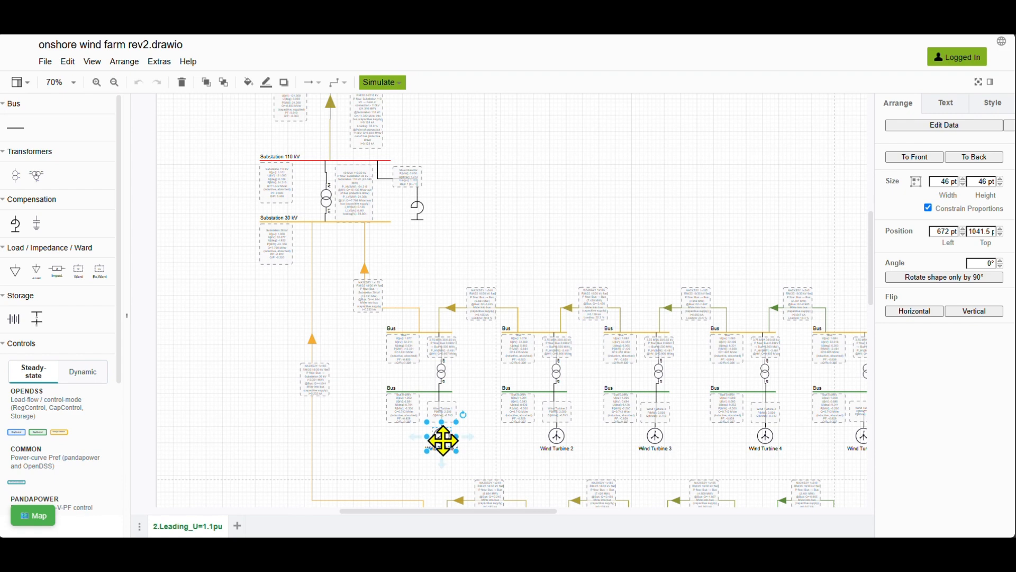
Open the parameters of Wind Turbine 1 and check its nominal power rating.
{"action": "left_click", "coordinate": [477, 453]}
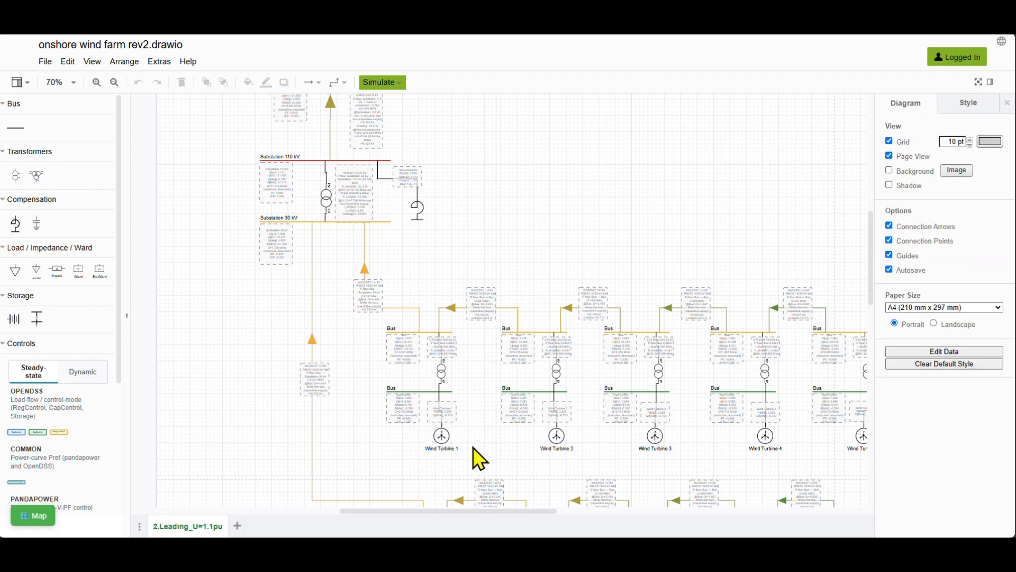
{"action": "double_click", "coordinate": [449, 436]}
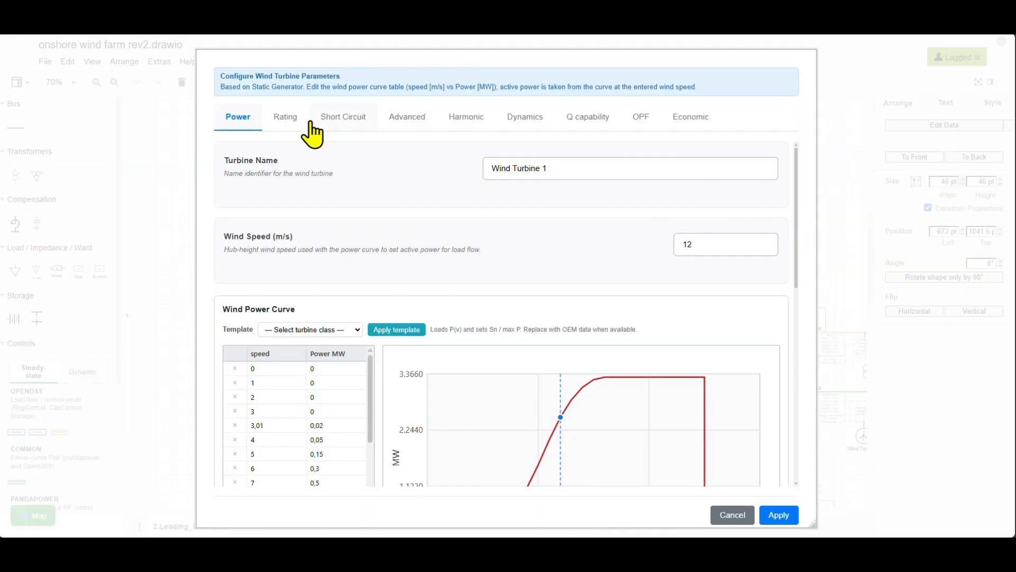
{"action": "left_click", "coordinate": [289, 121]}
{"action": "left_click", "coordinate": [745, 172]}
{"action": "left_click_drag", "start_coordinate": [745, 172], "coordinate": [659, 176]}
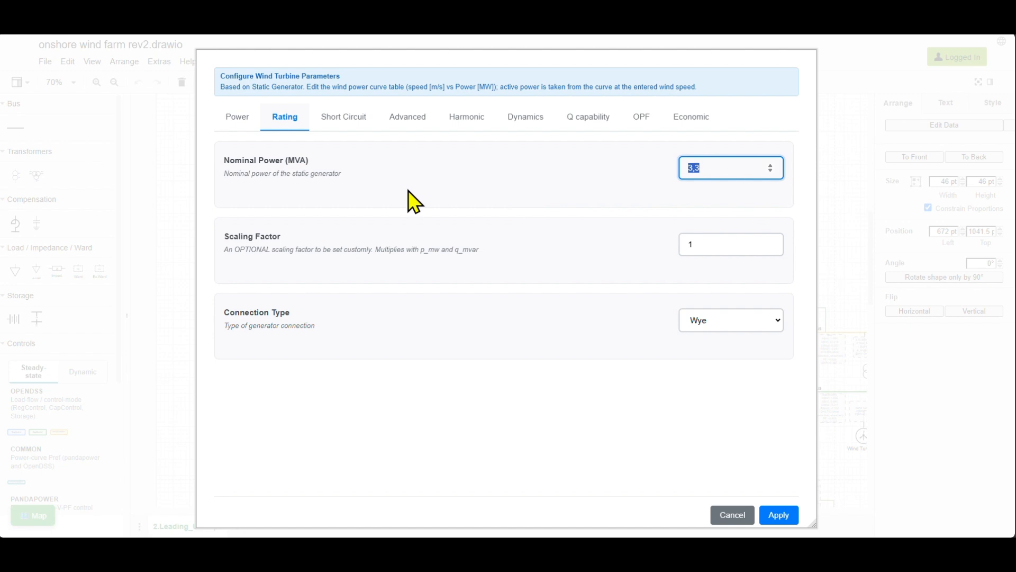
Review Wind Turbine 1's wind speed, wind power curve and the active power computed from it.
{"action": "left_click", "coordinate": [239, 119]}
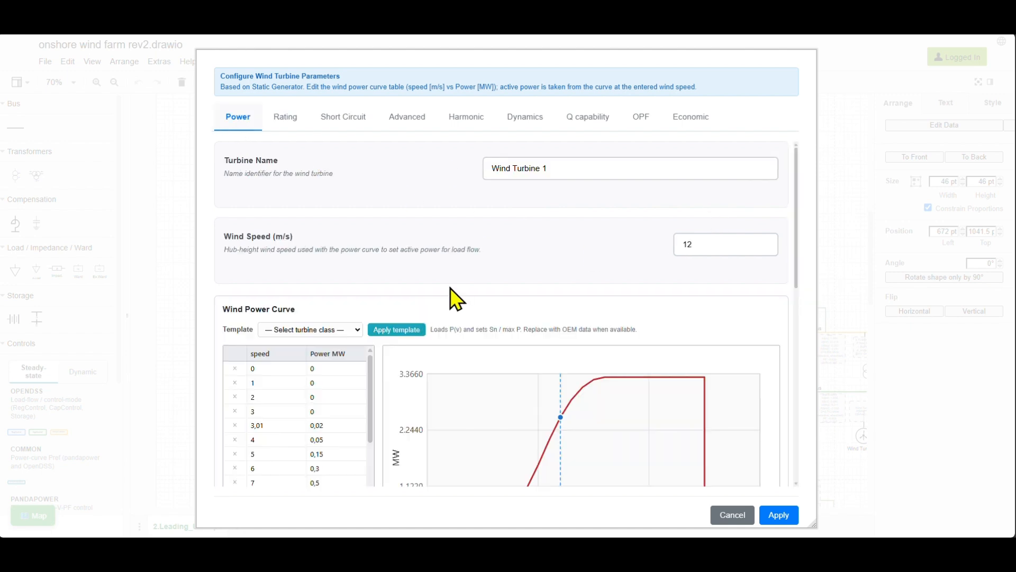
{"action": "scroll", "coordinate": [630, 328], "scroll_direction": "down", "scroll_amount": 4}
{"action": "scroll", "coordinate": [630, 328], "scroll_direction": "up", "scroll_amount": 4}
{"action": "left_click_drag", "start_coordinate": [798, 274], "coordinate": [810, 314]}
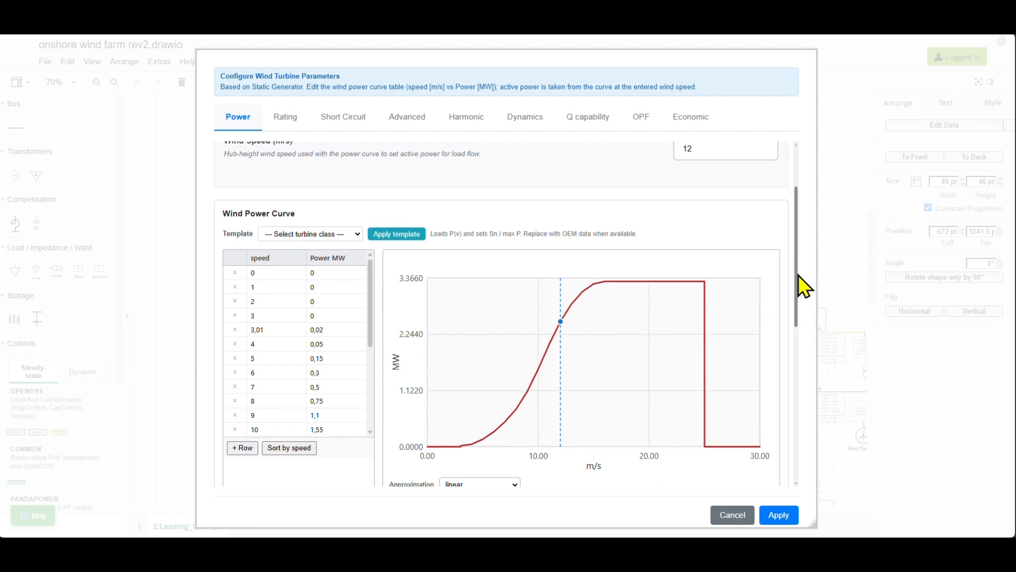
{"action": "left_click_drag", "start_coordinate": [796, 282], "coordinate": [793, 455]}
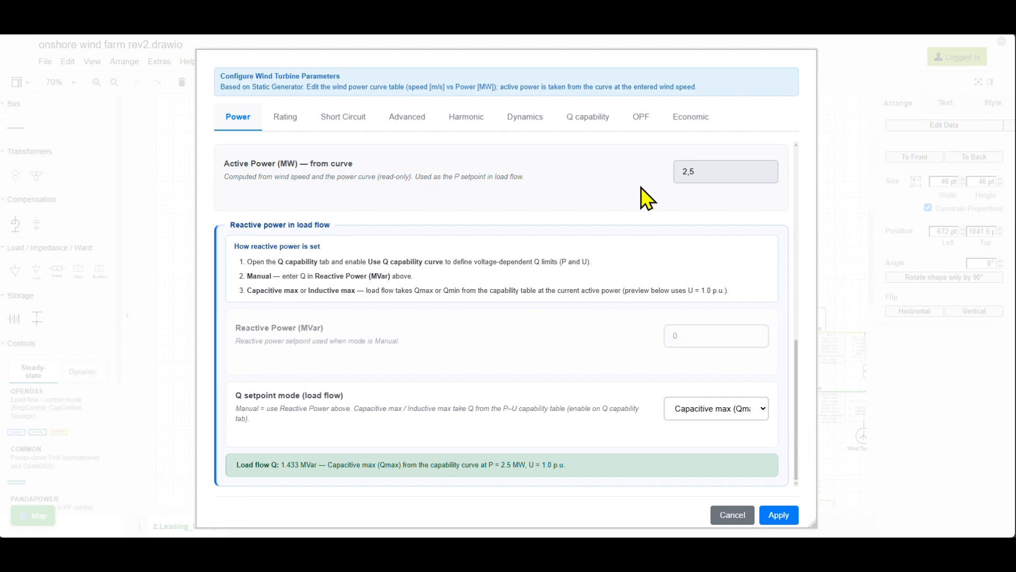
Examine Wind Turbine 1's Q capability configuration, capability curves and Qmax and Qmin tables.
{"action": "left_click", "coordinate": [609, 142]}
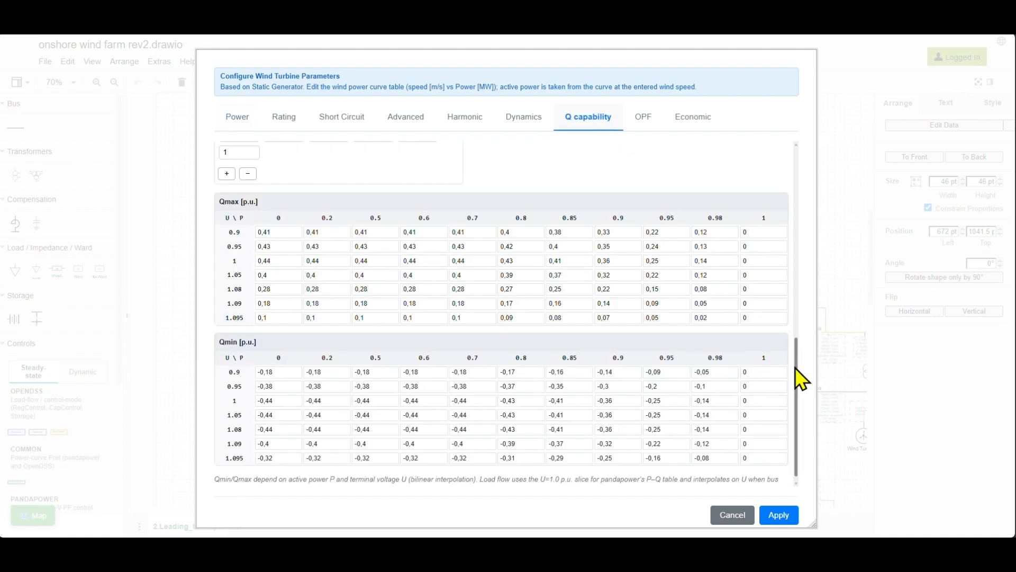
{"action": "left_click_drag", "start_coordinate": [796, 369], "coordinate": [803, 170]}
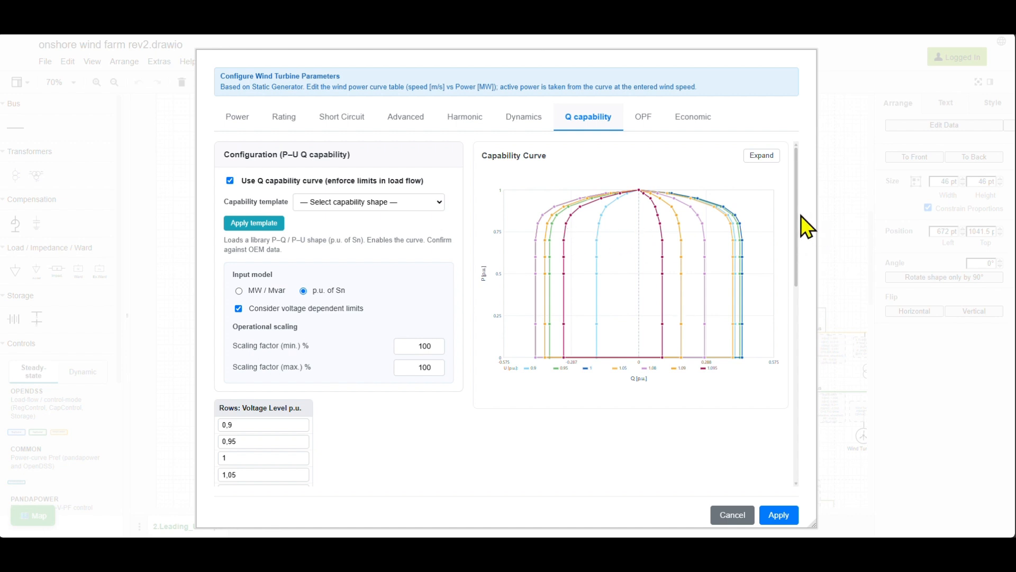
{"action": "left_click_drag", "start_coordinate": [799, 216], "coordinate": [796, 229]}
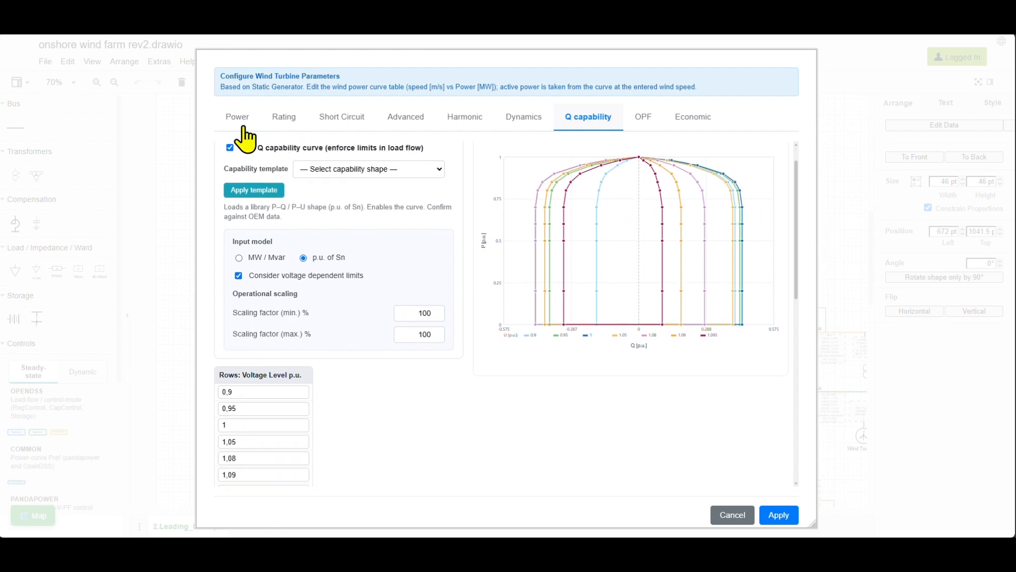
Check Wind Turbine 1's Q setpoint mode and the resulting load flow reactive power.
{"action": "left_click", "coordinate": [243, 128]}
{"action": "scroll", "coordinate": [338, 235], "scroll_direction": "down", "scroll_amount": 10}
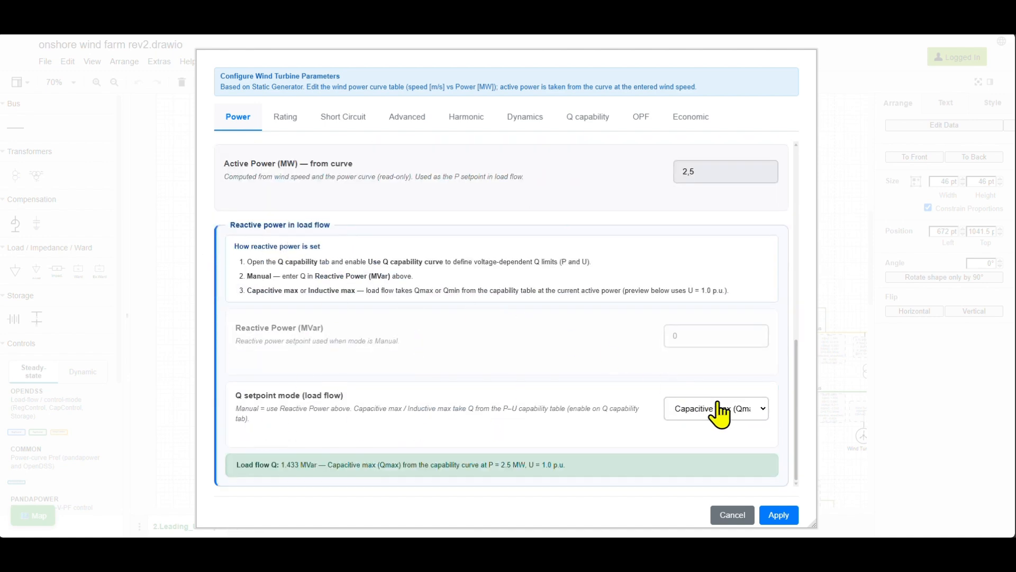
{"action": "left_click_drag", "start_coordinate": [277, 465], "coordinate": [305, 465]}
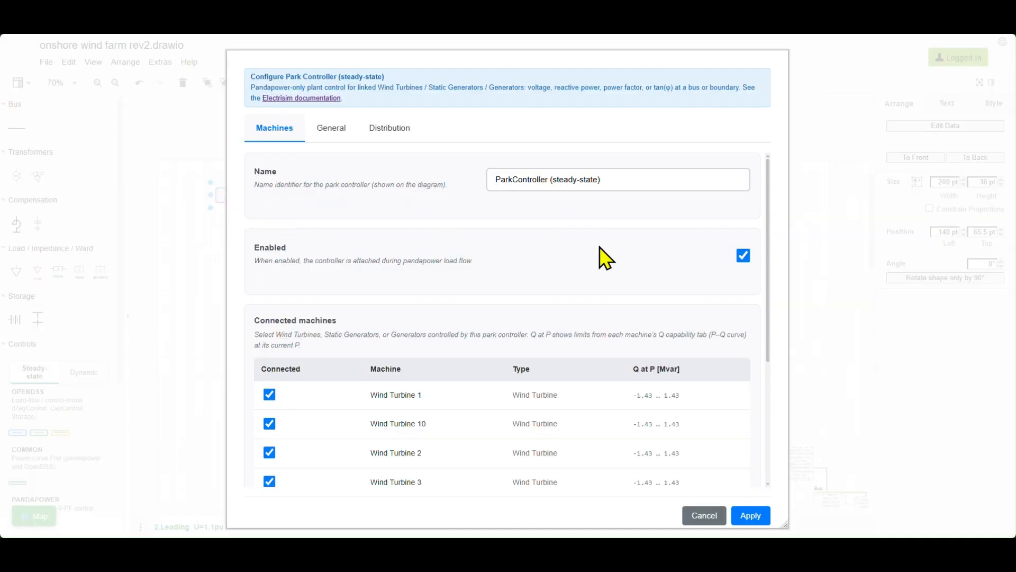
Review the park controller's connected machines and the bus at which it controls reactive power.
{"action": "left_click_drag", "start_coordinate": [767, 244], "coordinate": [766, 370]}
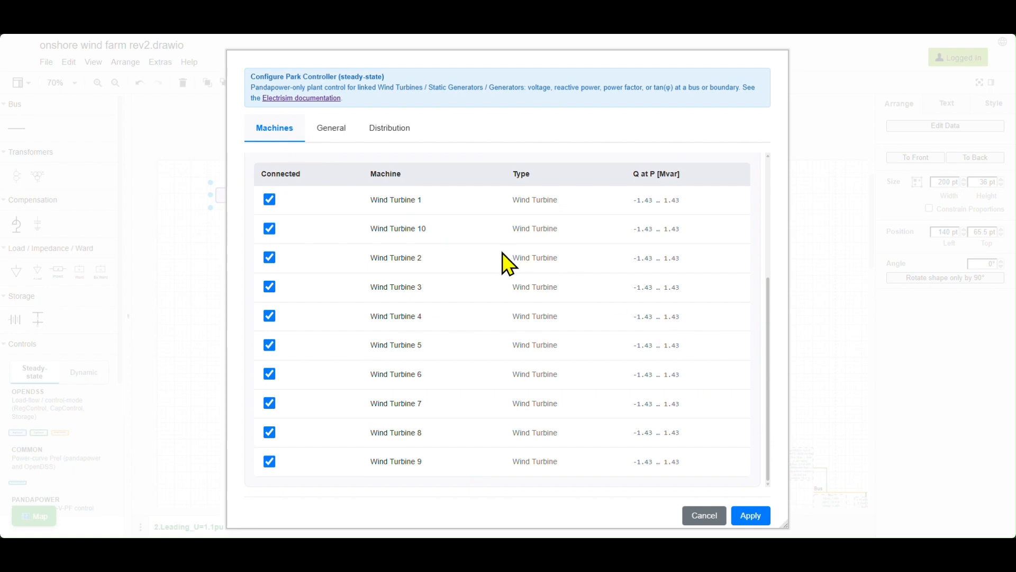
{"action": "left_click", "coordinate": [331, 129]}
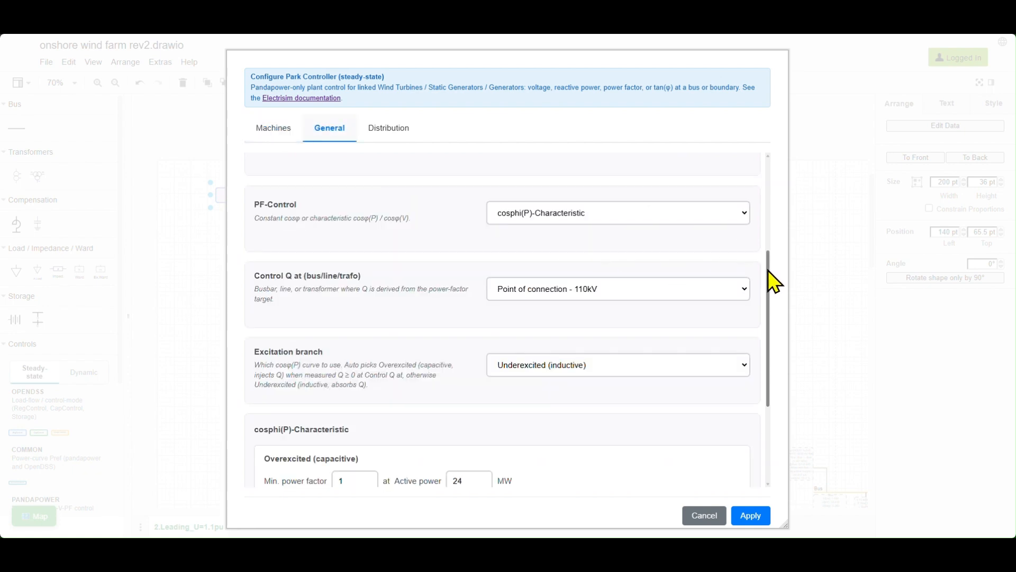
{"action": "left_click_drag", "start_coordinate": [768, 270], "coordinate": [768, 259]}
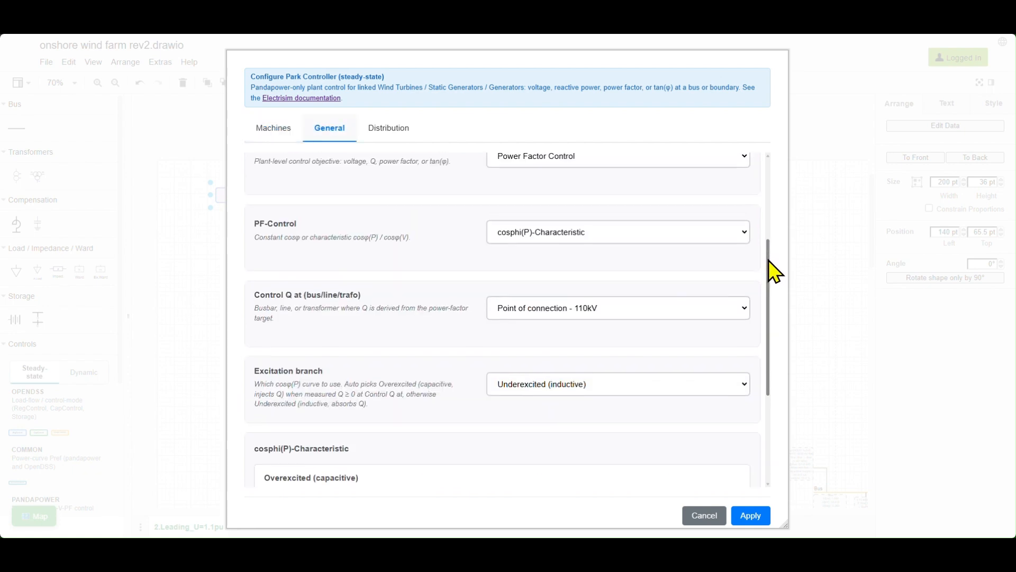
{"action": "left_click", "coordinate": [728, 312]}
{"action": "left_click", "coordinate": [728, 312]}
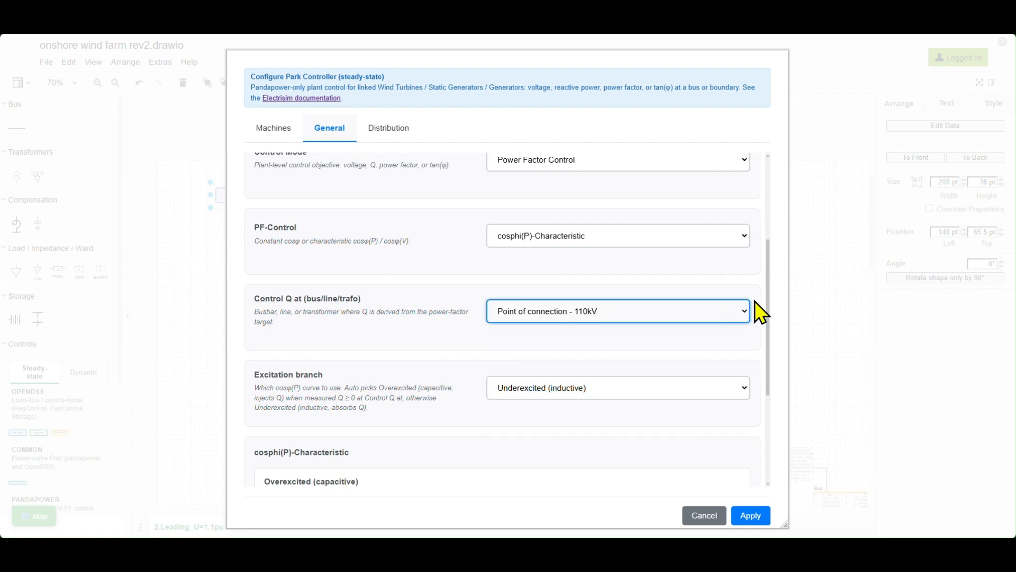
Review the park controller's PF-Control type, excitation branch, cosphi(P) characteristic and Q change response.
{"action": "left_click_drag", "start_coordinate": [767, 294], "coordinate": [769, 275]}
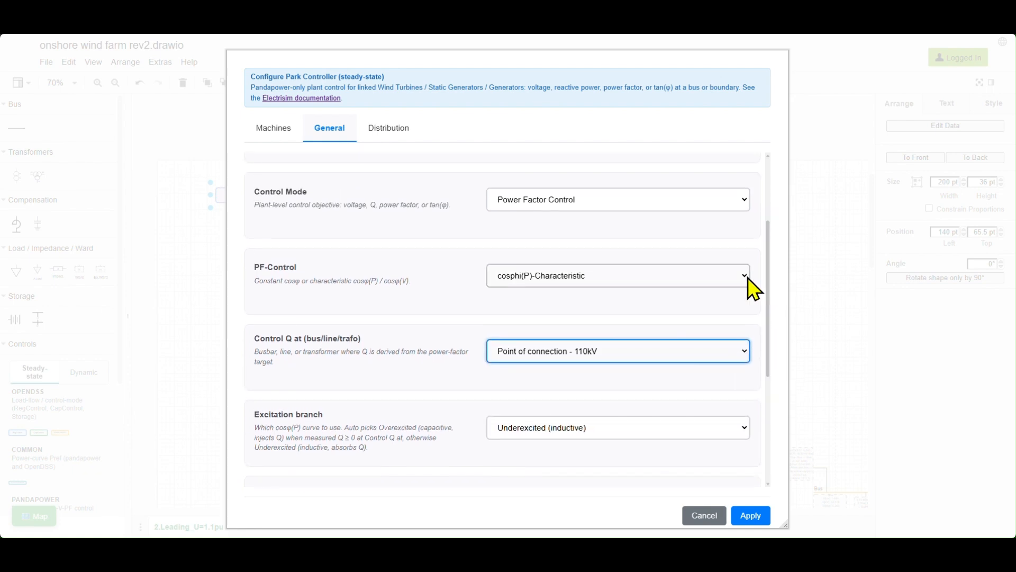
{"action": "left_click", "coordinate": [747, 277]}
{"action": "left_click", "coordinate": [748, 279]}
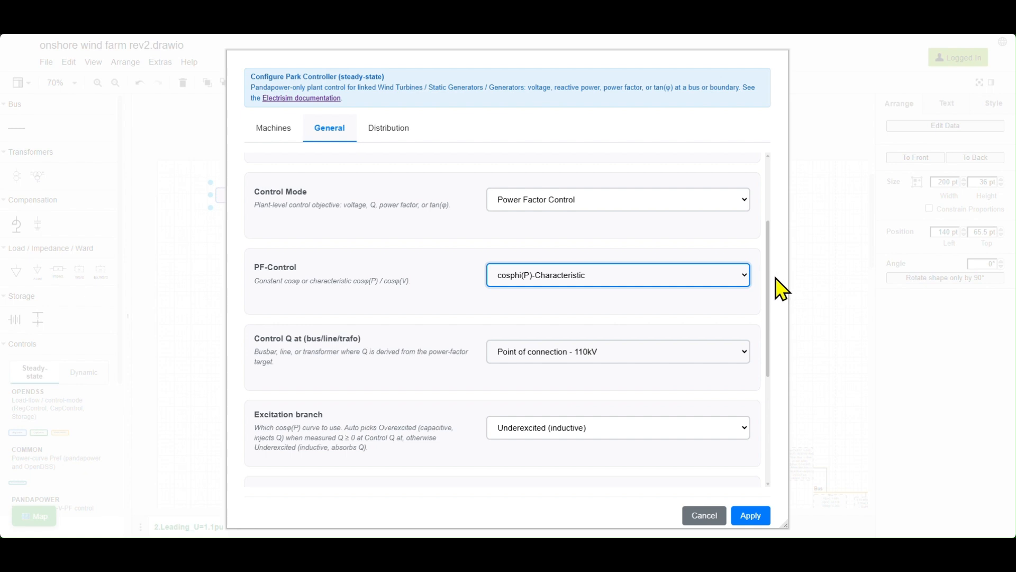
{"action": "left_click_drag", "start_coordinate": [767, 271], "coordinate": [783, 349]}
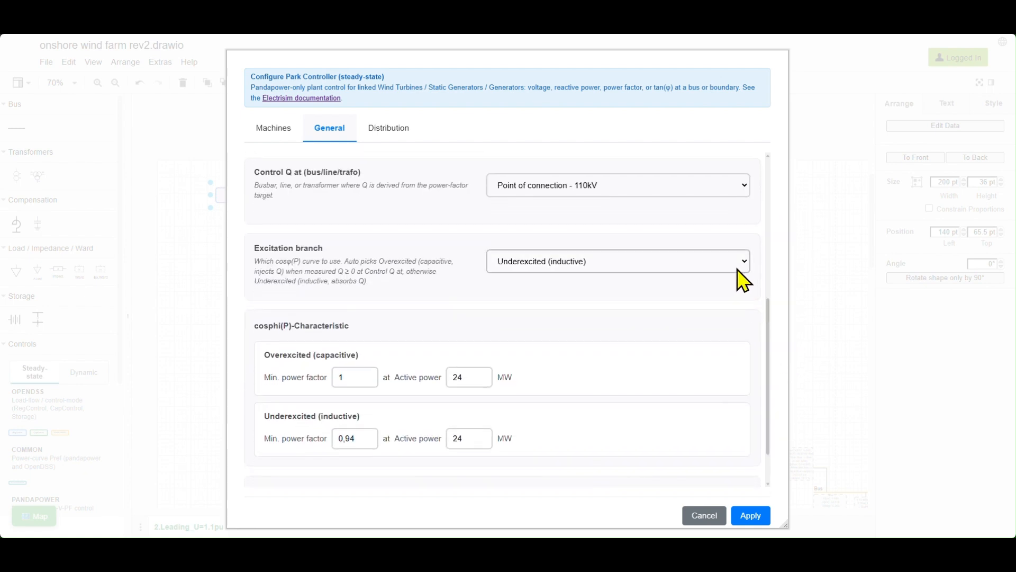
{"action": "left_click_drag", "start_coordinate": [344, 438], "coordinate": [337, 438]}
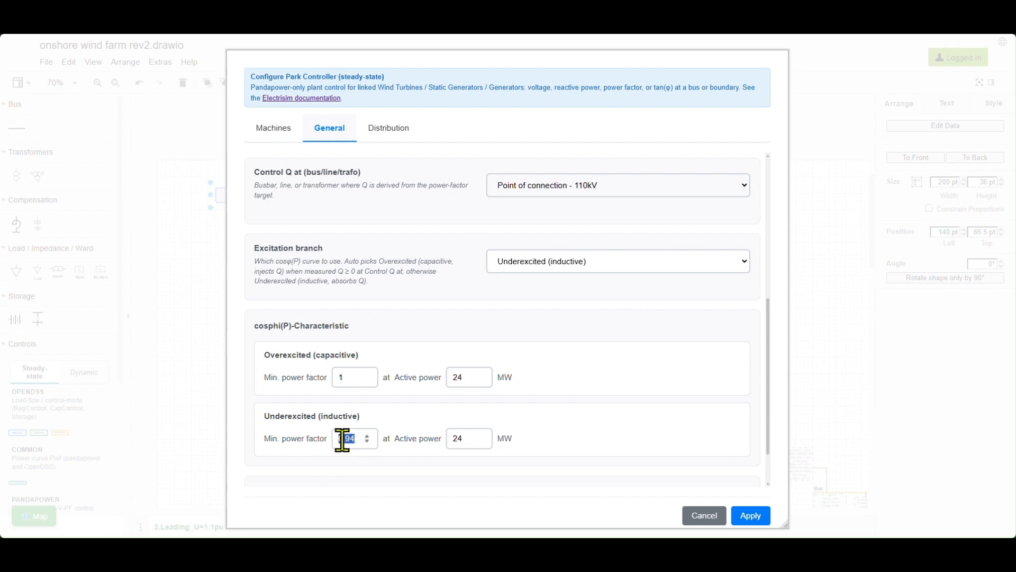
{"action": "left_click_drag", "start_coordinate": [771, 404], "coordinate": [773, 443]}
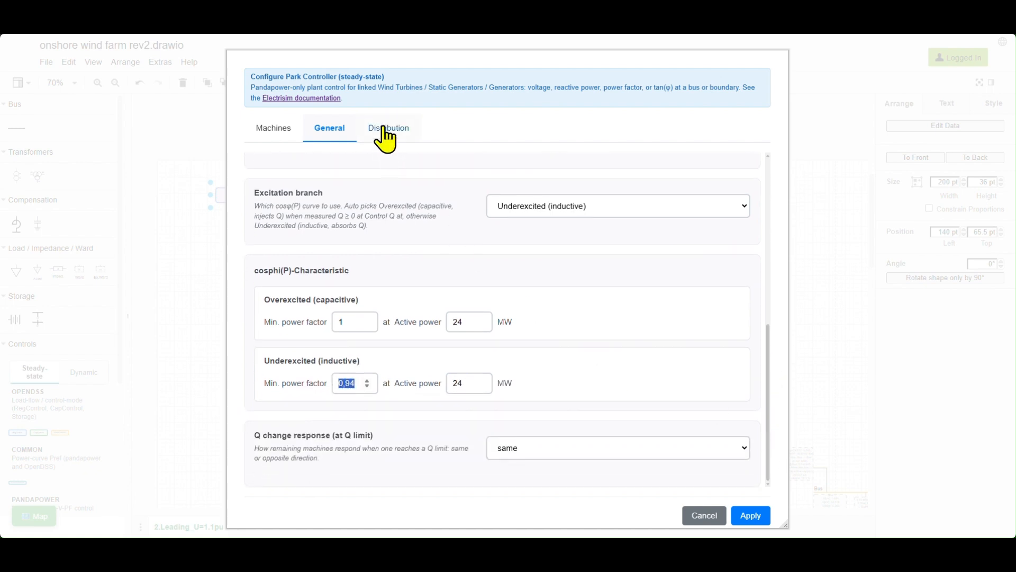
Set the park controller's reactive power distribution to According to Rated Power and apply its settings.
{"action": "left_click", "coordinate": [380, 130]}
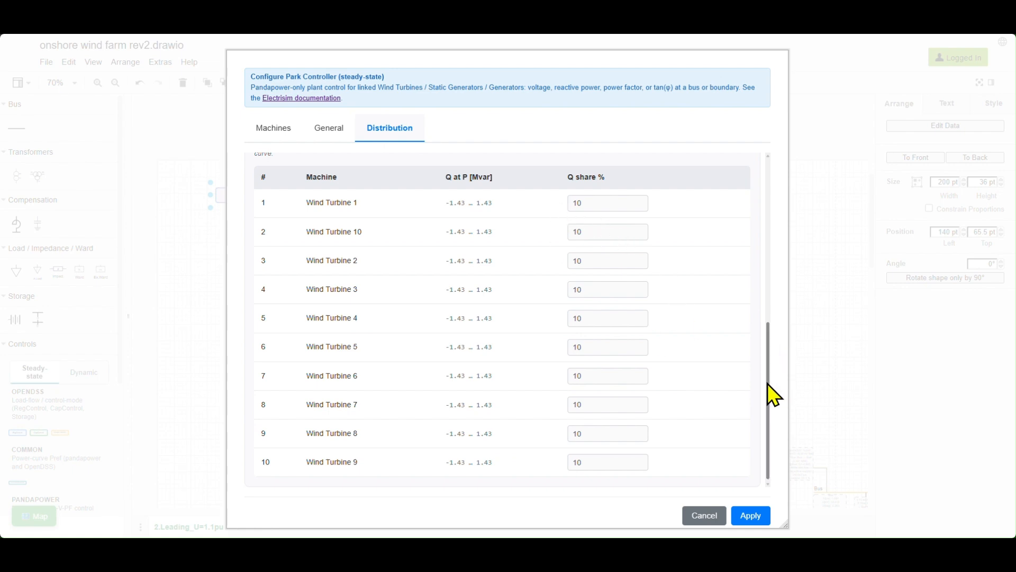
{"action": "left_click_drag", "start_coordinate": [767, 383], "coordinate": [767, 228]}
{"action": "left_click", "coordinate": [704, 233]}
{"action": "left_click", "coordinate": [725, 272]}
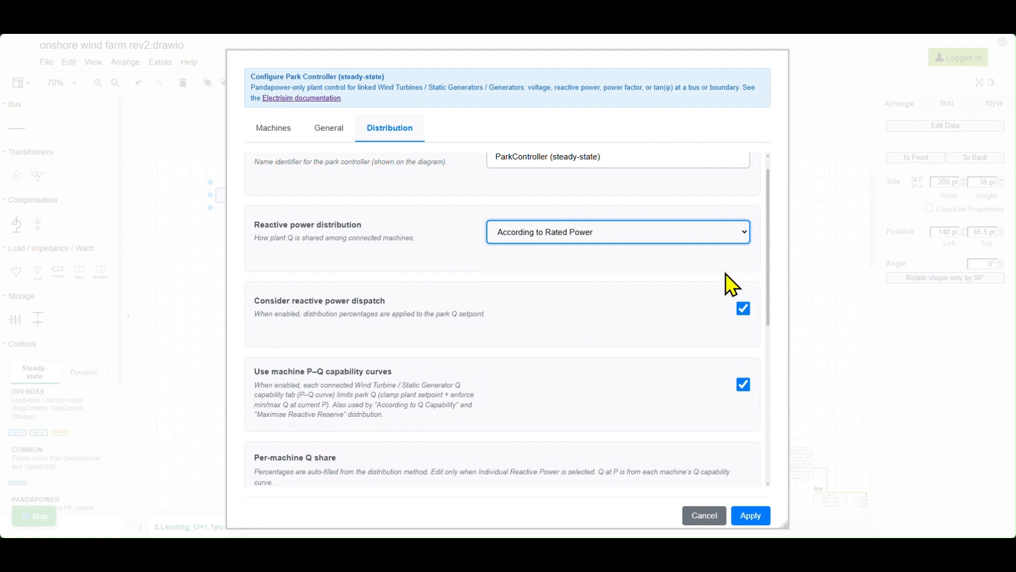
{"action": "left_click", "coordinate": [767, 517]}
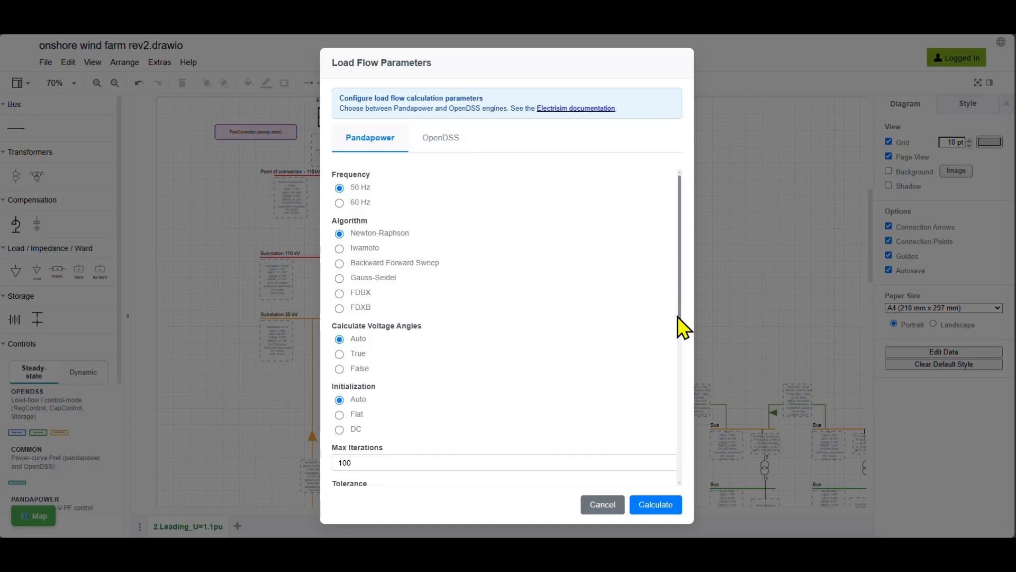
Run the load flow with the Pandapower engine at 50 Hz using the Newton-Raphson algorithm.
{"action": "left_click", "coordinate": [676, 510]}
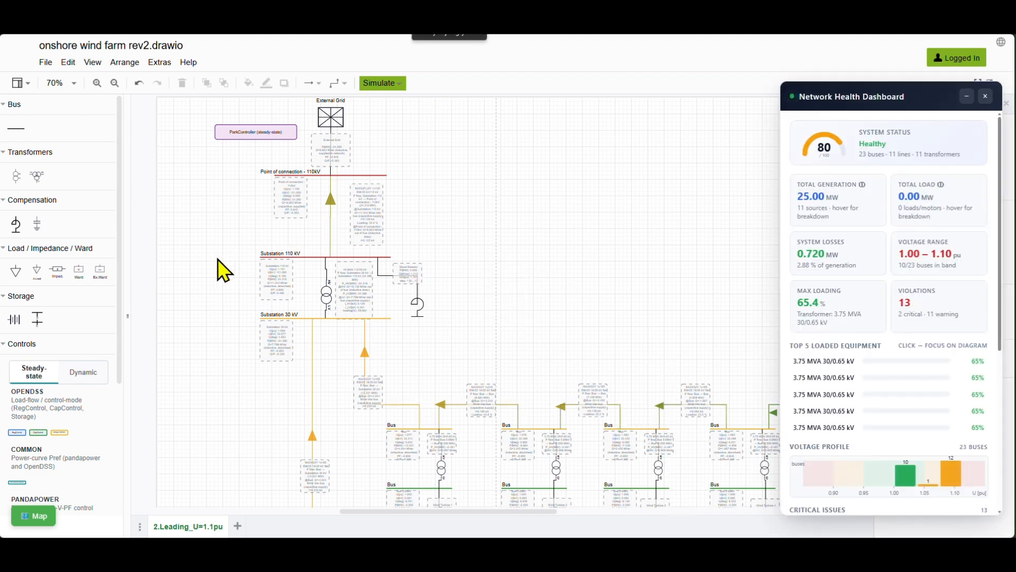
Examine the load flow results at the external grid, the 110 kV connection point and the substation, closing the Network Health Dashboard.
{"action": "scroll", "coordinate": [249, 177], "scroll_direction": "up", "scroll_amount": 4, "text": "ctrl"}
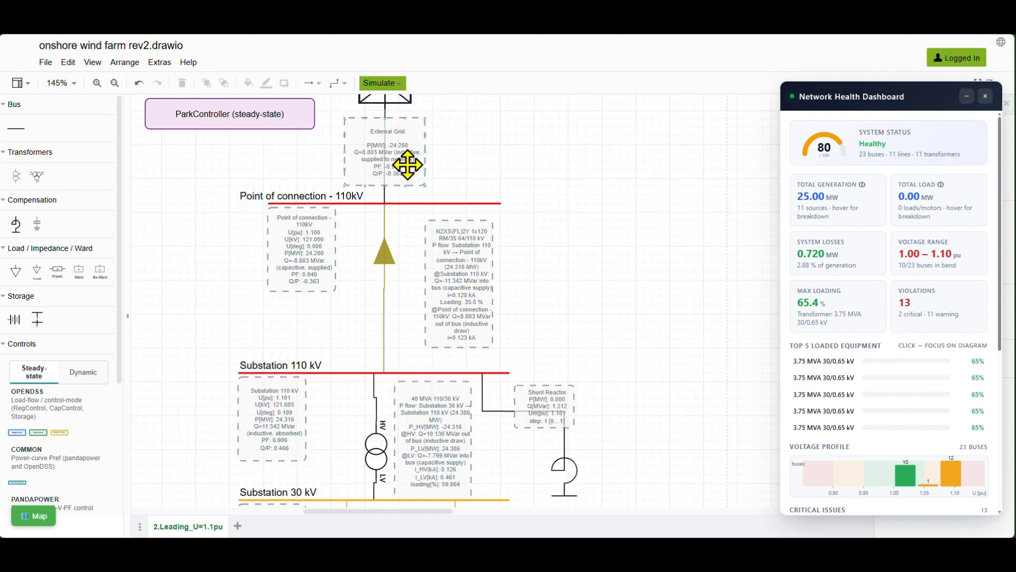
{"action": "scroll", "coordinate": [409, 190], "scroll_direction": "up", "scroll_amount": 1, "text": "ctrl"}
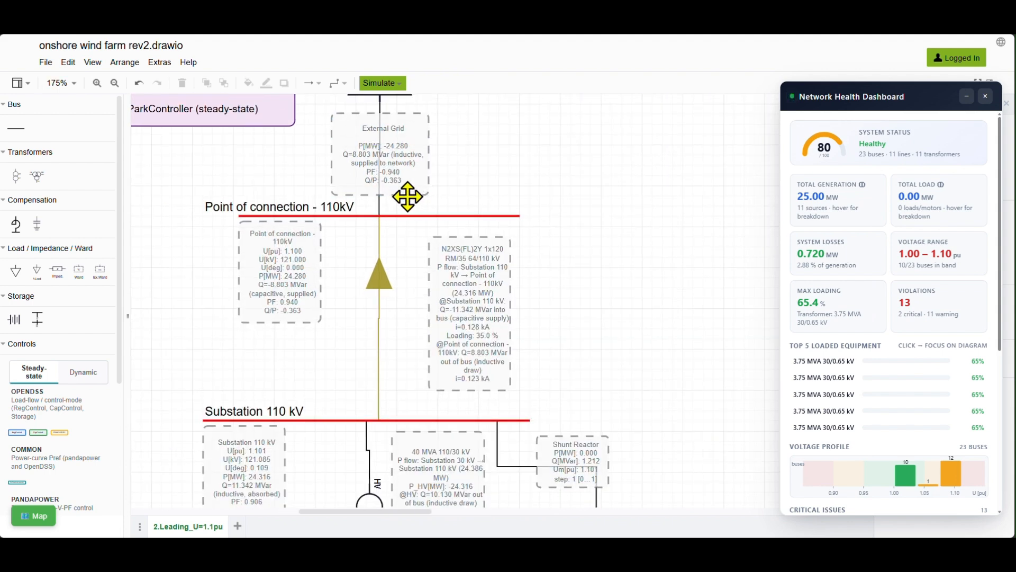
{"action": "left_click", "coordinate": [415, 177]}
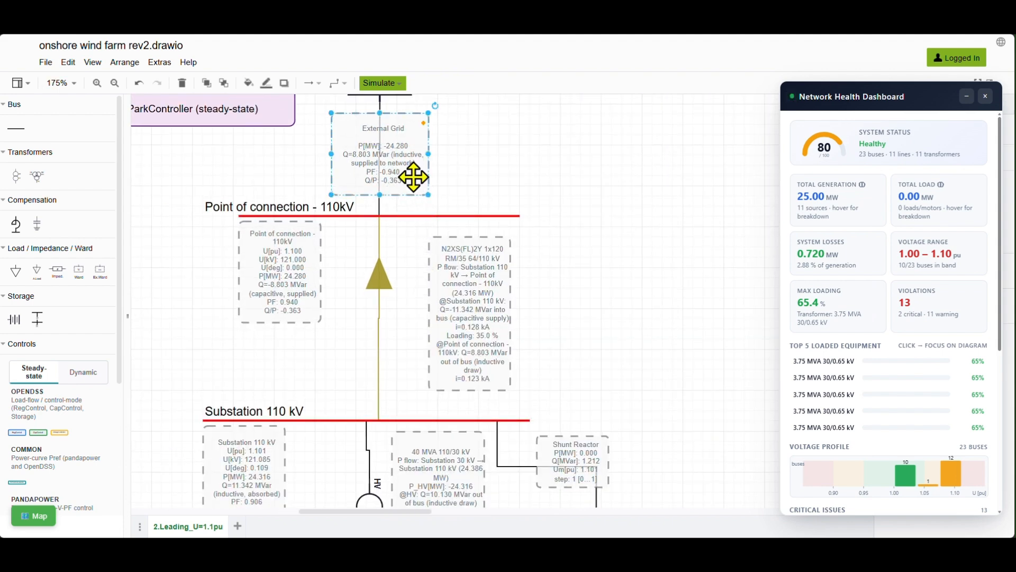
{"action": "scroll", "coordinate": [391, 179], "scroll_direction": "up", "scroll_amount": 2, "text": "ctrl"}
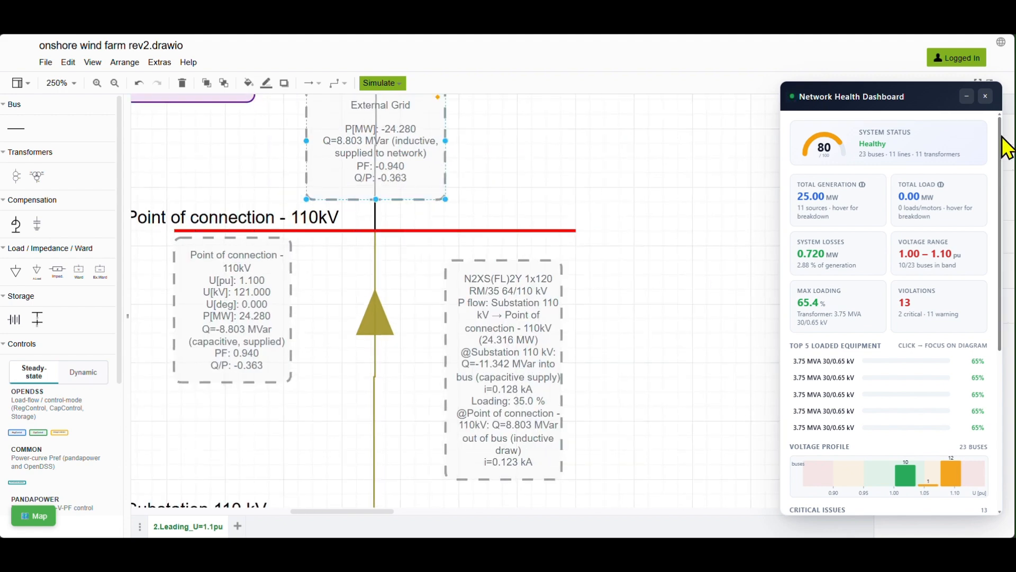
{"action": "left_click", "coordinate": [986, 96]}
{"action": "scroll", "coordinate": [593, 242], "scroll_direction": "down", "scroll_amount": 5}
{"action": "scroll", "coordinate": [593, 246], "scroll_direction": "down", "scroll_amount": 3, "text": "ctrl"}
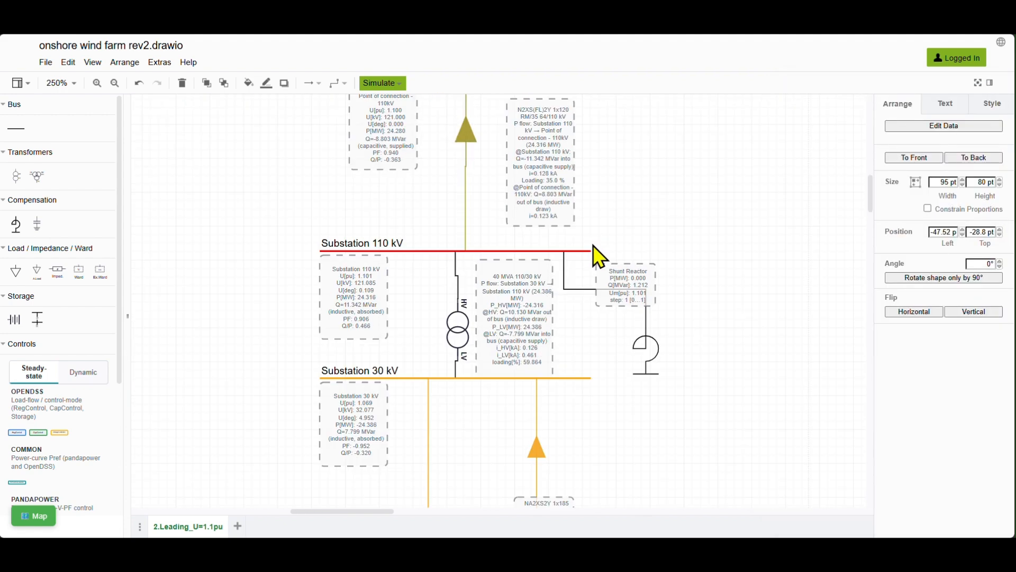
{"action": "scroll", "coordinate": [732, 276], "scroll_direction": "up", "scroll_amount": 1, "text": "ctrl"}
{"action": "left_click_drag", "start_coordinate": [869, 232], "coordinate": [871, 196]}
{"action": "left_click", "coordinate": [340, 322]}
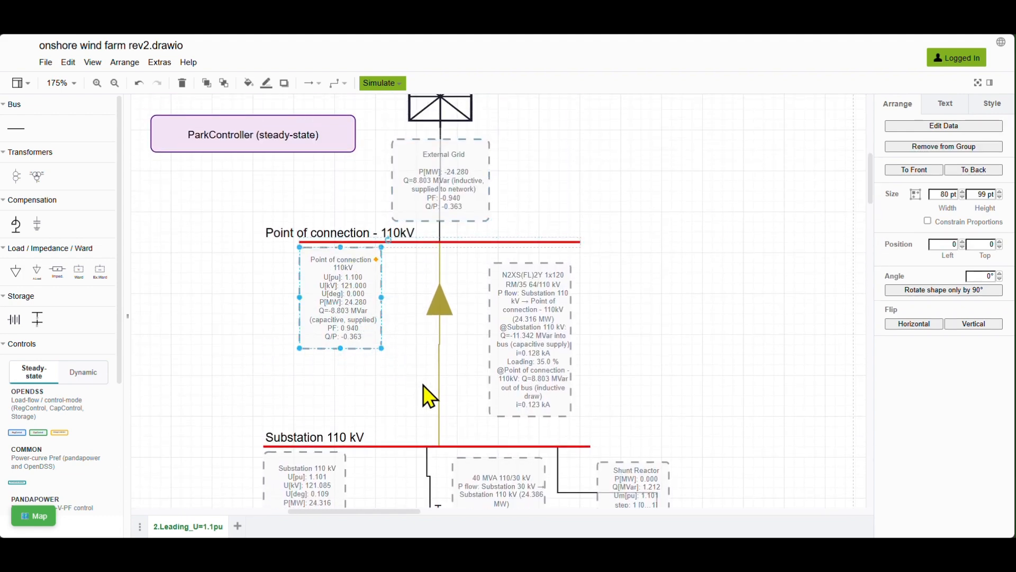
Duplicate Wind Turbine 10's complete branch with its line, transformer and buses, and place the copy beside it at the end of the row.
{"action": "scroll", "coordinate": [423, 381], "scroll_direction": "down", "scroll_amount": 1, "text": "ctrl"}
{"action": "left_click_drag", "start_coordinate": [872, 194], "coordinate": [875, 297]}
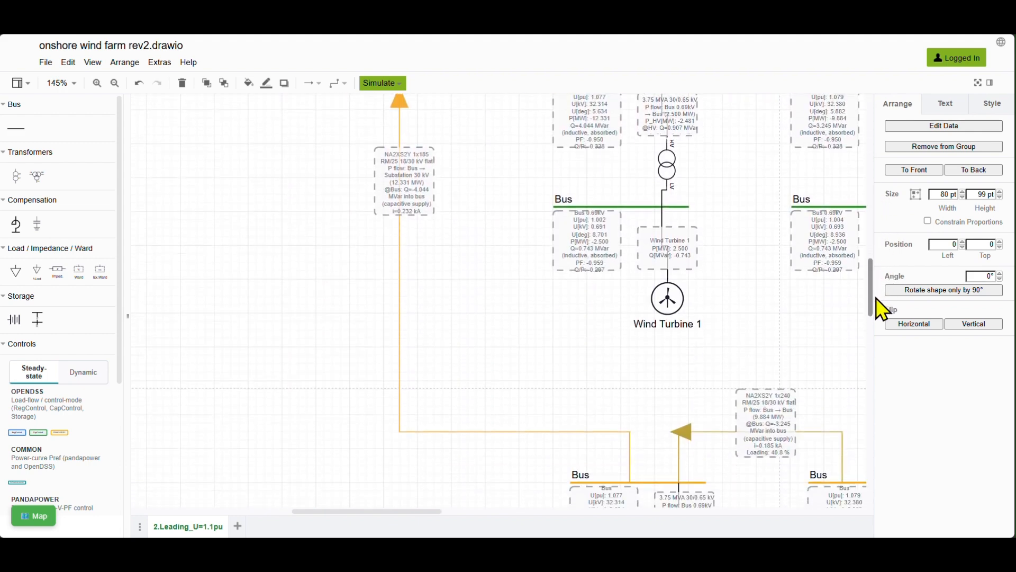
{"action": "scroll", "coordinate": [739, 336], "scroll_direction": "up", "scroll_amount": 10}
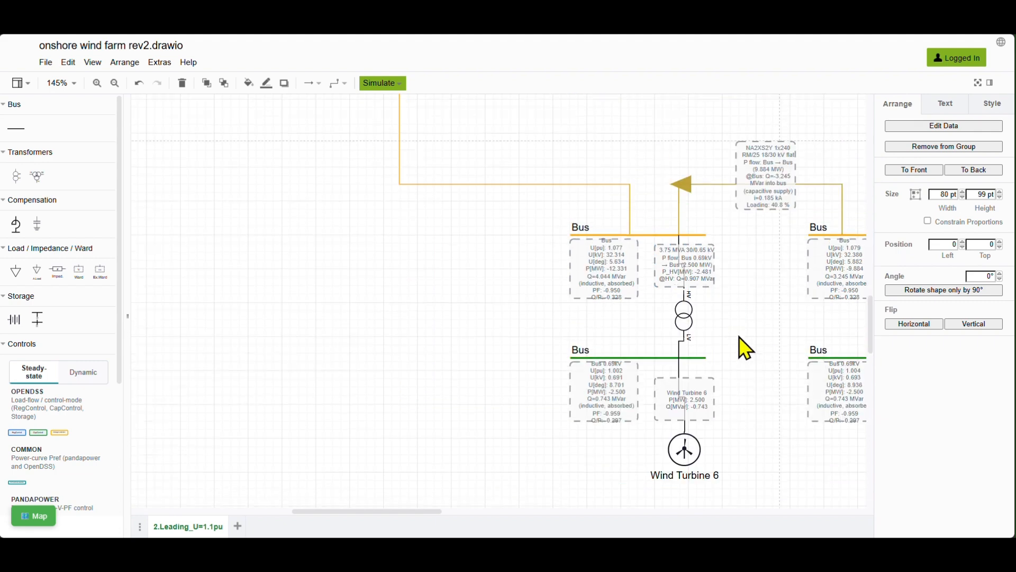
{"action": "left_click", "coordinate": [469, 346]}
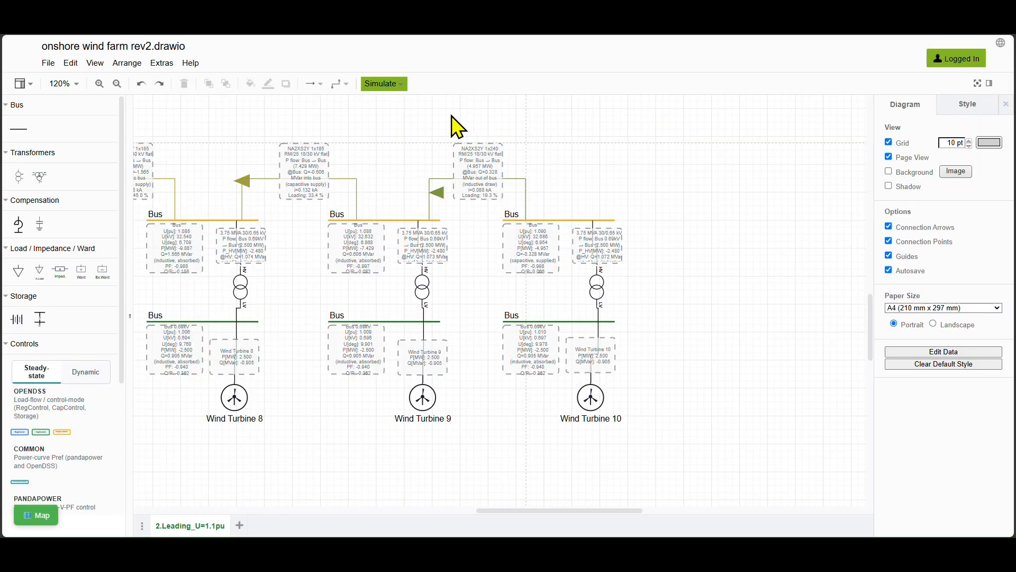
{"action": "left_click_drag", "start_coordinate": [450, 114], "coordinate": [674, 408]}
{"action": "scroll", "coordinate": [477, 387], "scroll_direction": "up", "scroll_amount": 5}
{"action": "left_click", "coordinate": [528, 367], "text": "shift"}
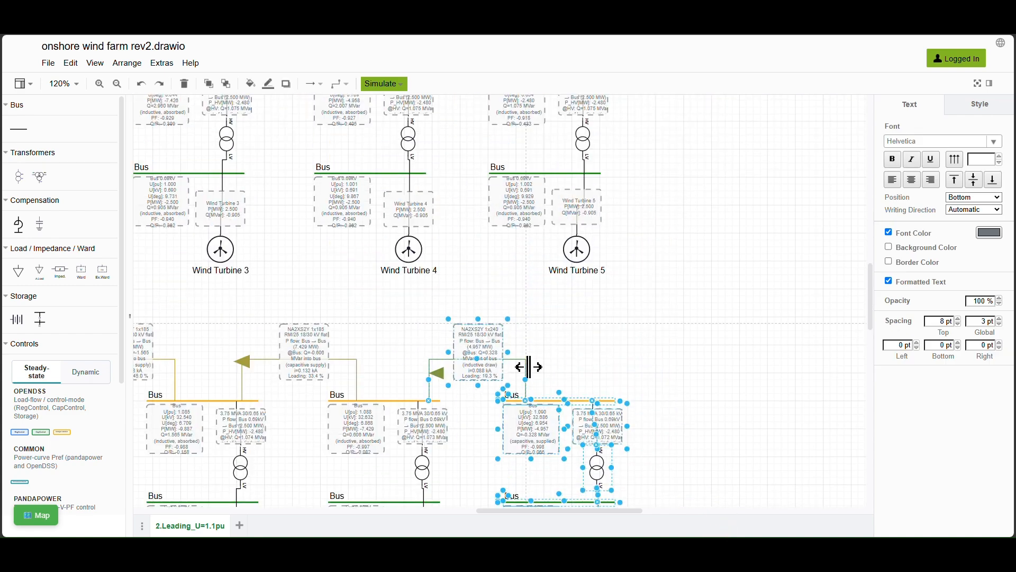
{"action": "key", "text": "ctrl+d"}
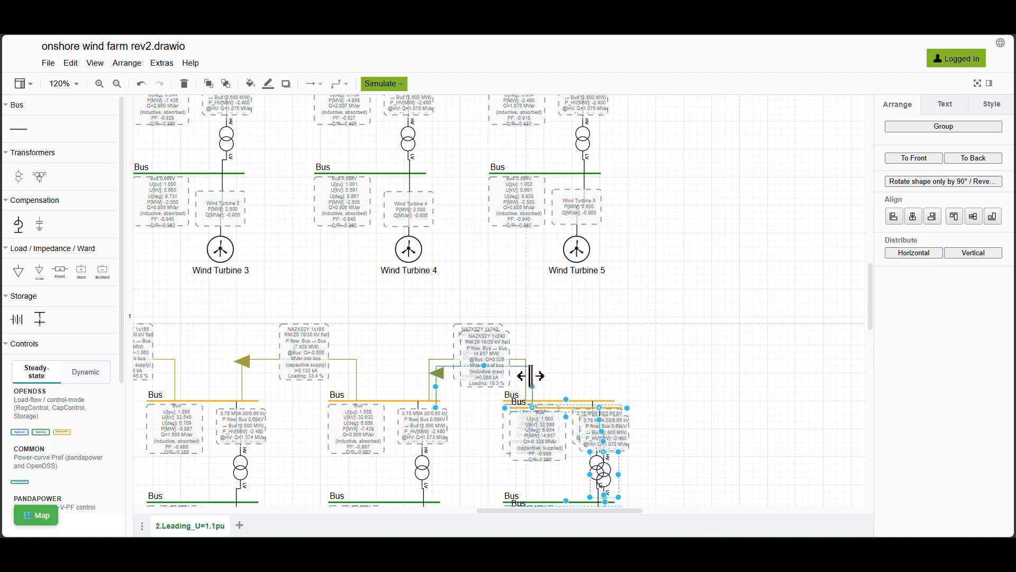
{"action": "left_click_drag", "start_coordinate": [560, 408], "coordinate": [725, 415]}
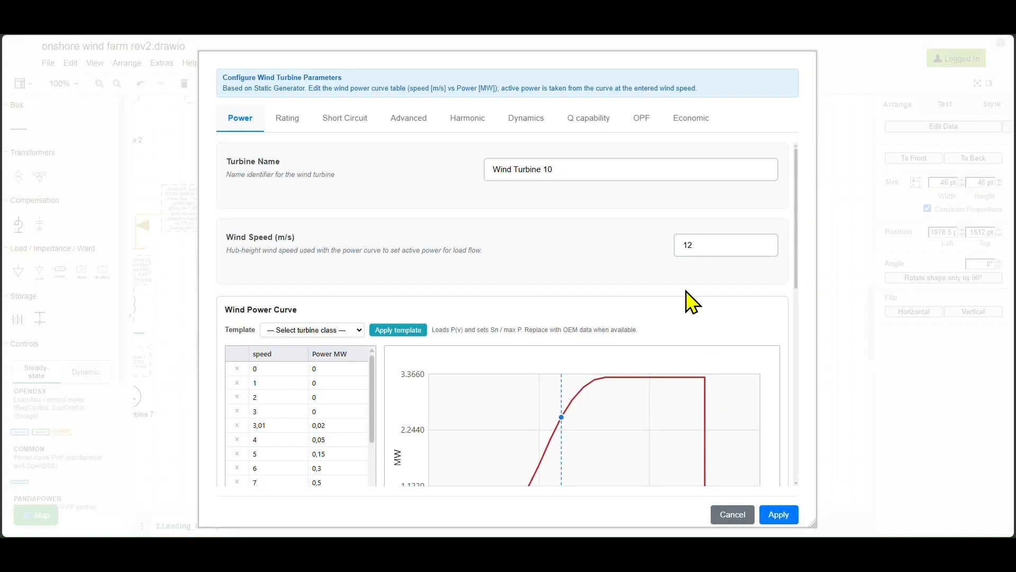
Name the copied turbine Wind Turbine 11 and set its load flow Q setpoint mode to Manual (Power tab).
{"action": "left_click_drag", "start_coordinate": [564, 171], "coordinate": [546, 173]}
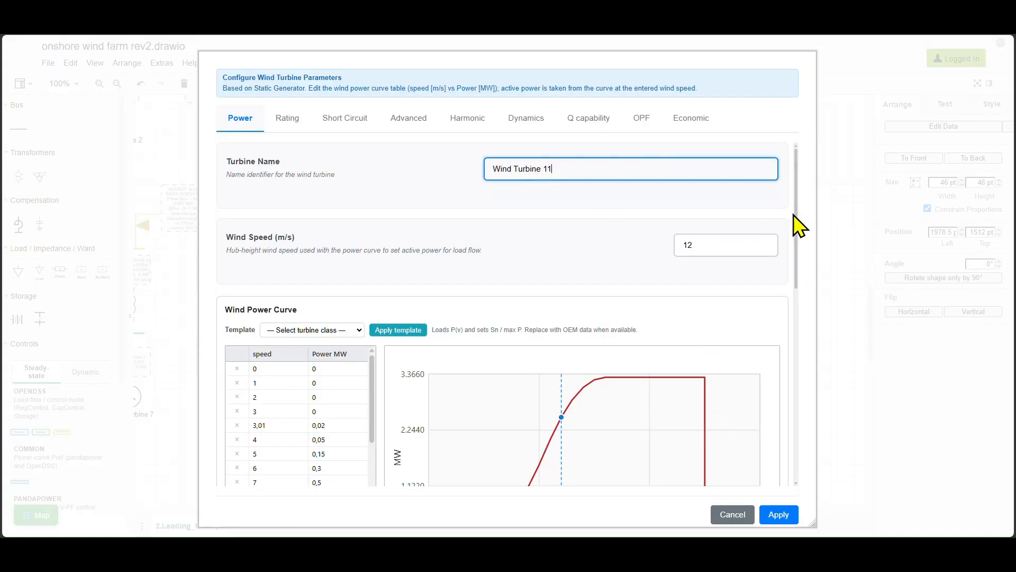
{"action": "left_click_drag", "start_coordinate": [795, 217], "coordinate": [812, 508]}
{"action": "left_click", "coordinate": [732, 420]}
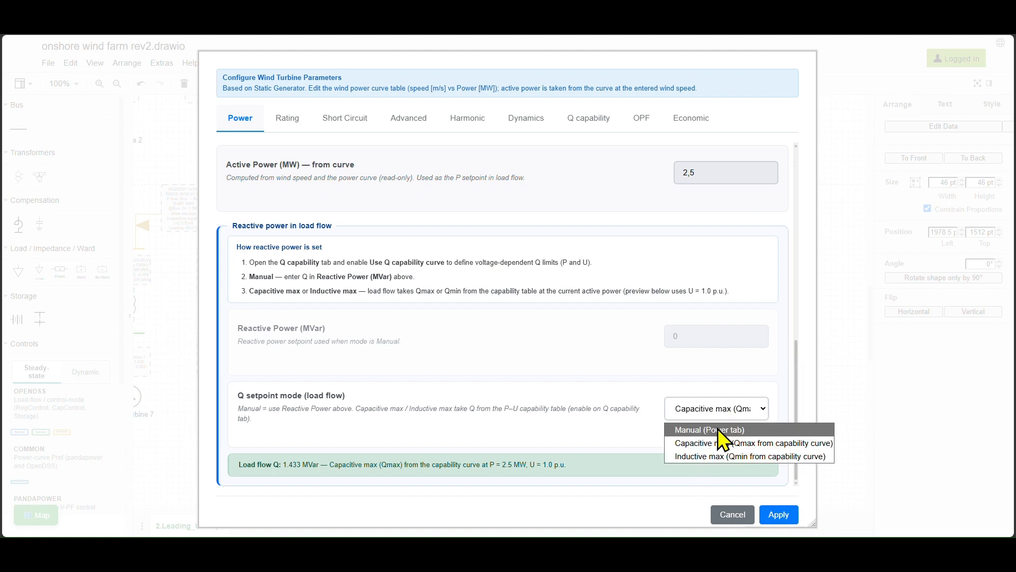
{"action": "left_click", "coordinate": [719, 430]}
Turn off Wind Turbine 11's Q capability curve and apply its settings with a manual reactive power of 0 MVar.
{"action": "left_click", "coordinate": [582, 119]}
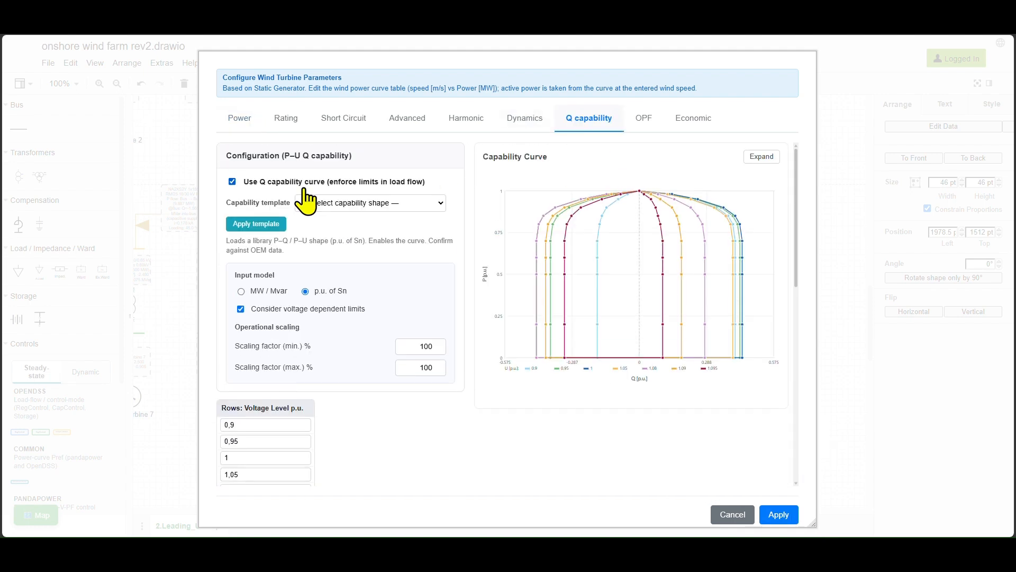
{"action": "left_click", "coordinate": [241, 119]}
{"action": "scroll", "coordinate": [343, 296], "scroll_direction": "down", "scroll_amount": 10}
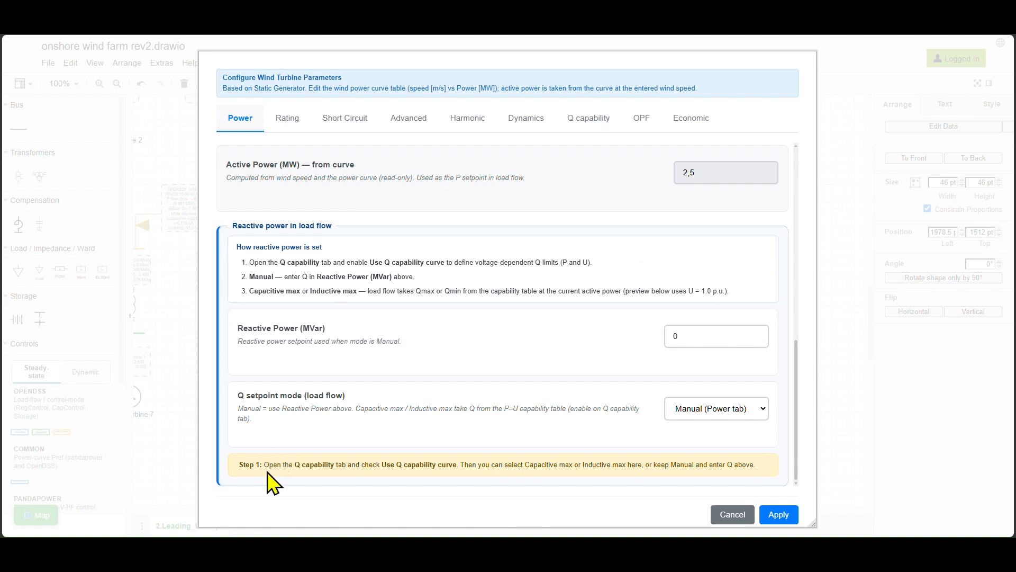
{"action": "left_click_drag", "start_coordinate": [261, 470], "coordinate": [428, 472]}
{"action": "left_click_drag", "start_coordinate": [721, 337], "coordinate": [656, 337]}
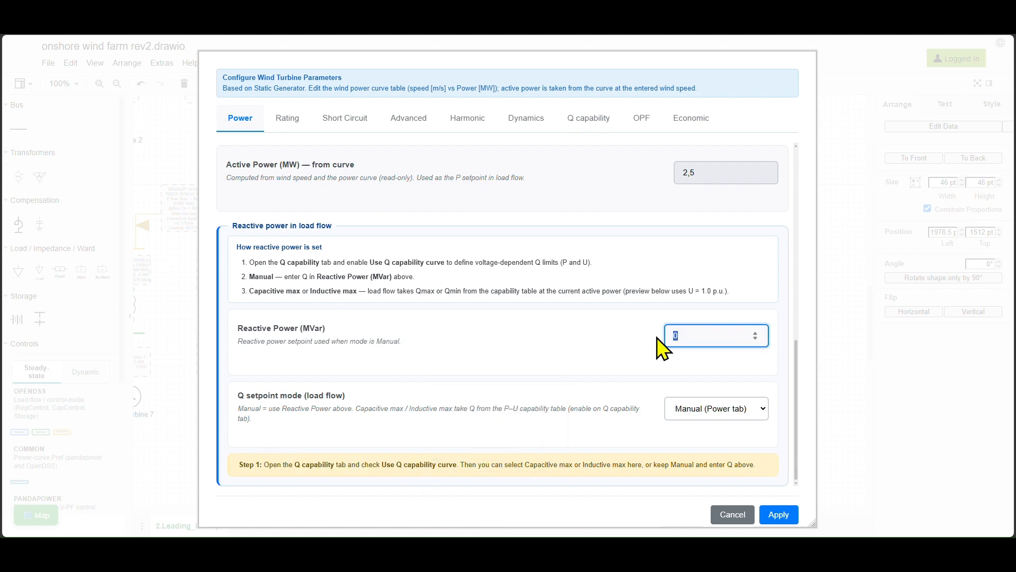
{"action": "left_click", "coordinate": [783, 515]}
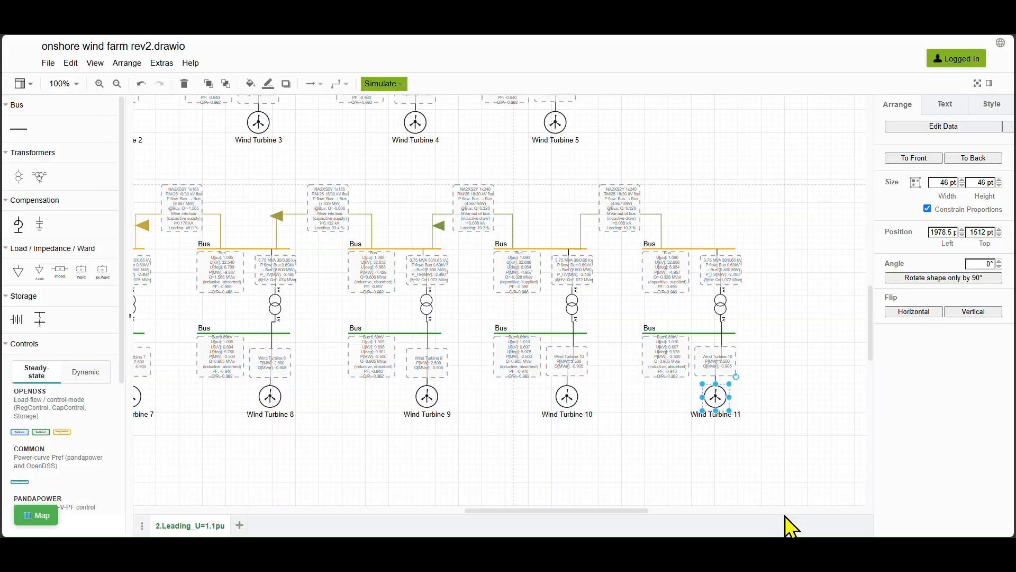
Run the Pandapower load flow at 50 Hz with Newton-Raphson and compare the reactive power of Wind Turbines 10 and 11.
{"action": "left_click", "coordinate": [392, 83]}
{"action": "left_click", "coordinate": [418, 100]}
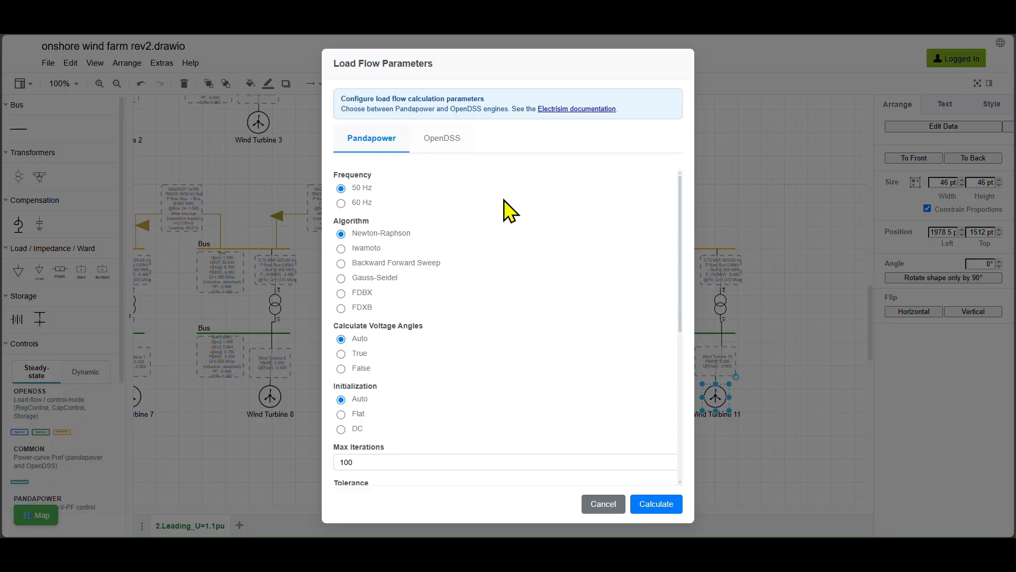
{"action": "scroll", "coordinate": [513, 238], "scroll_direction": "down", "scroll_amount": 5}
{"action": "left_click", "coordinate": [669, 504]}
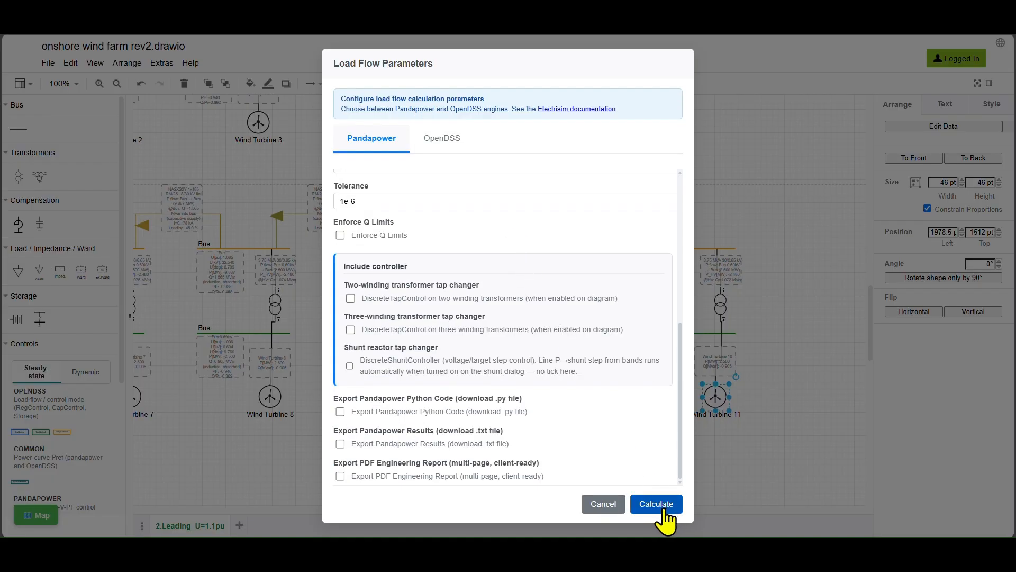
{"action": "scroll", "coordinate": [761, 402], "scroll_direction": "up", "scroll_amount": 4}
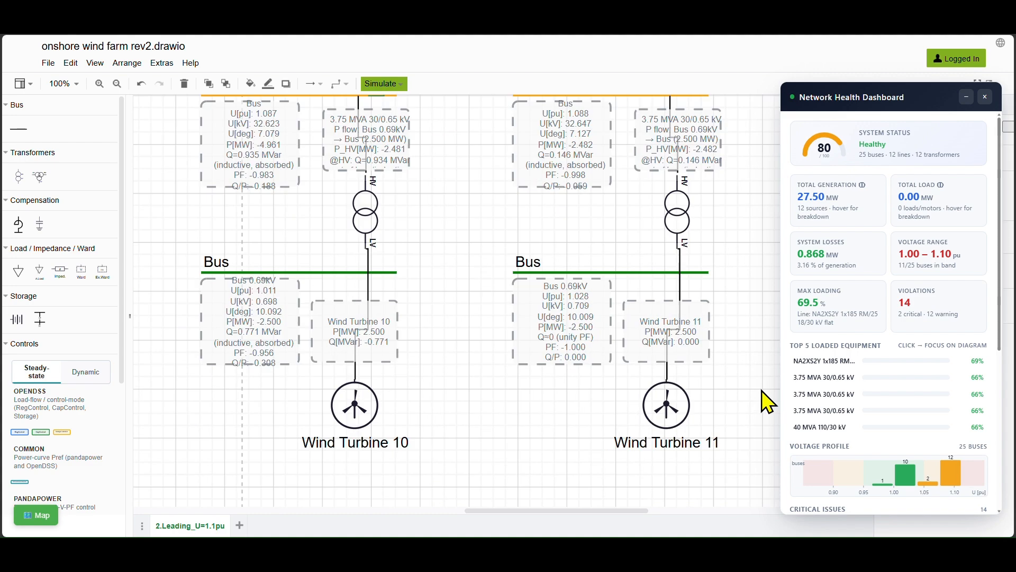
{"action": "scroll", "coordinate": [757, 406], "scroll_direction": "down", "scroll_amount": 3}
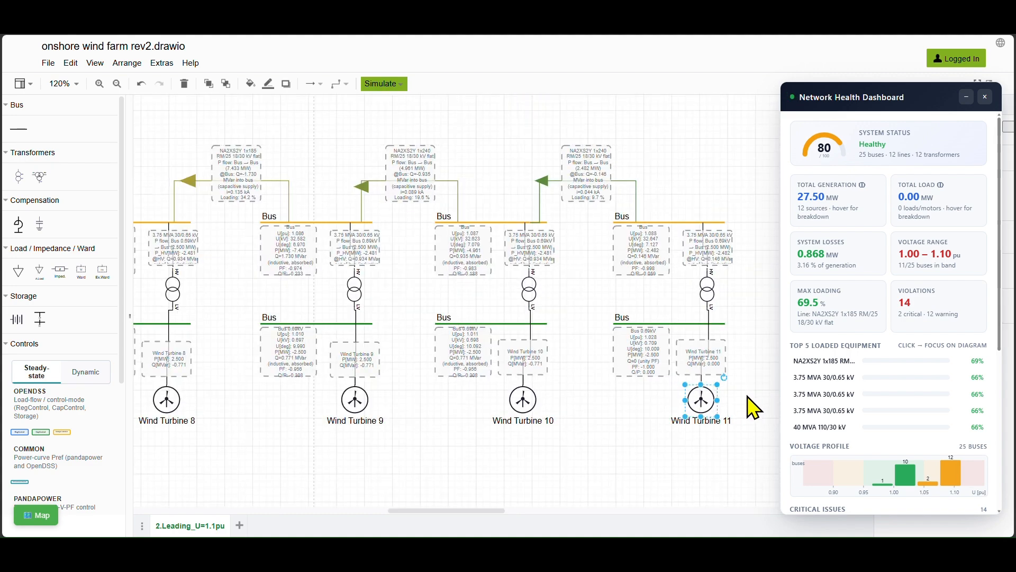
{"action": "scroll", "coordinate": [747, 396], "scroll_direction": "down", "scroll_amount": 3}
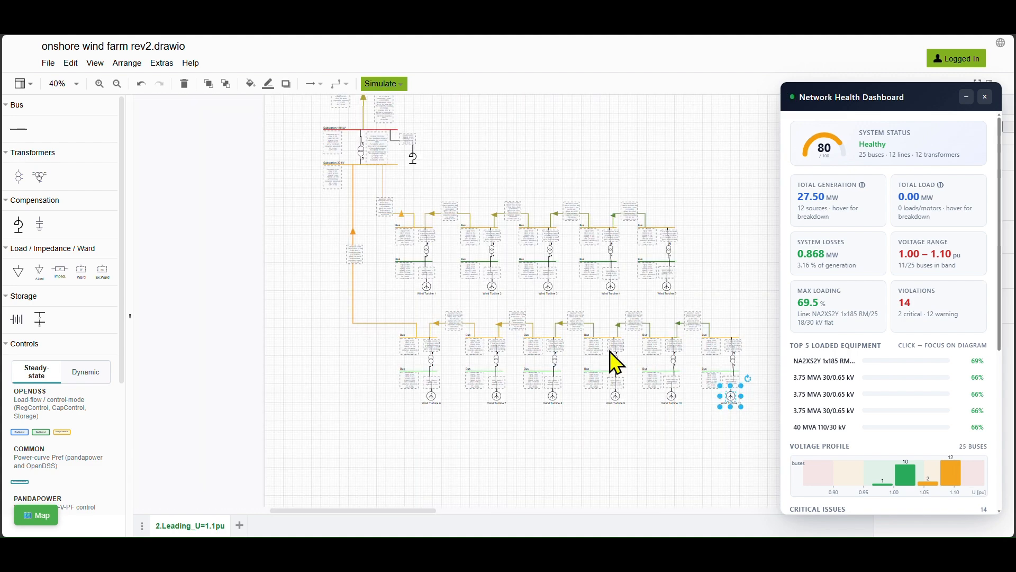
Add Wind Turbine 11 to the park controller's connected machines and apply the controller settings.
{"action": "scroll", "coordinate": [417, 218], "scroll_direction": "up", "scroll_amount": 5}
{"action": "scroll", "coordinate": [317, 376], "scroll_direction": "up", "scroll_amount": 4}
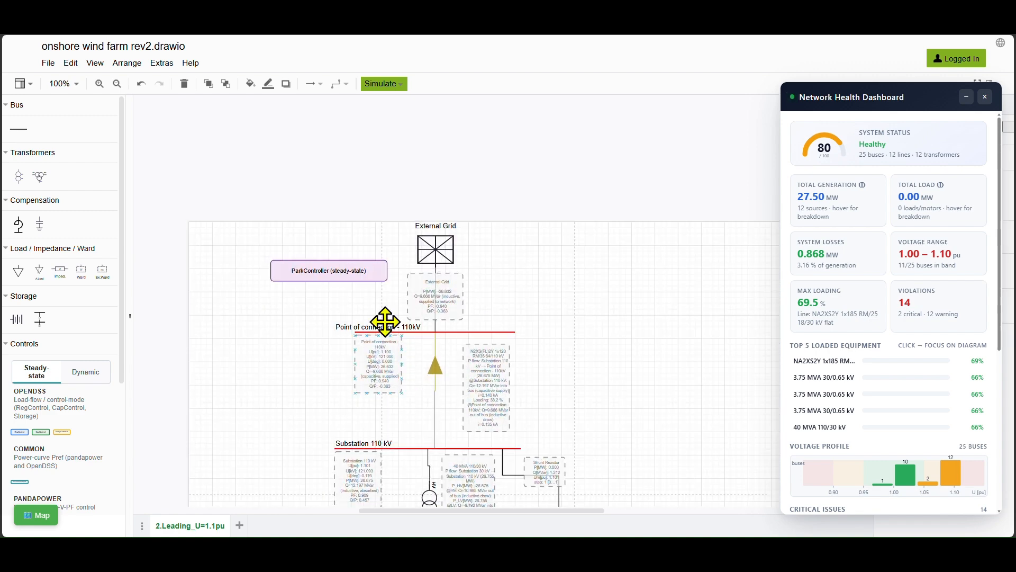
{"action": "double_click", "coordinate": [359, 269]}
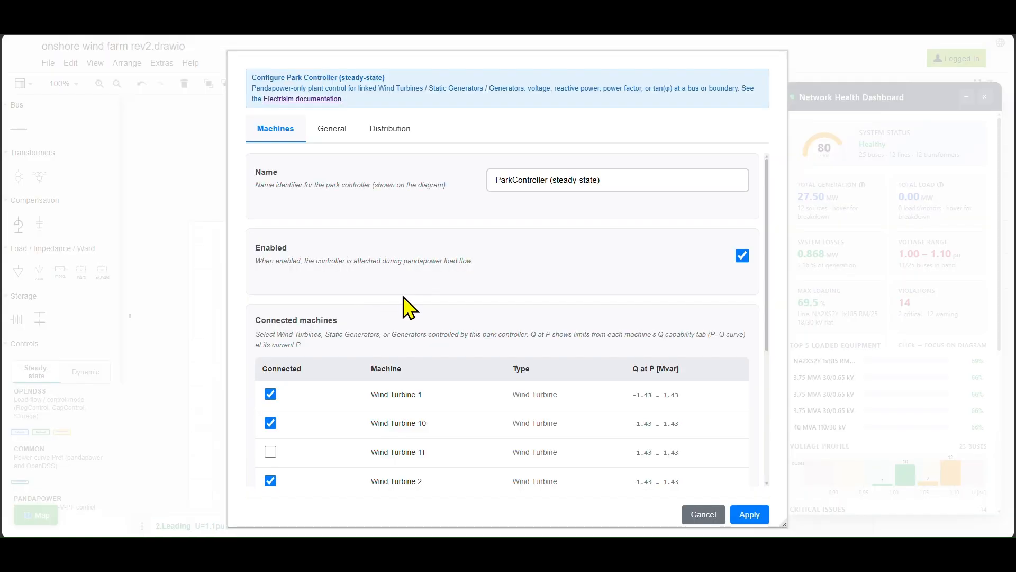
{"action": "scroll", "coordinate": [408, 307], "scroll_direction": "down", "scroll_amount": 4}
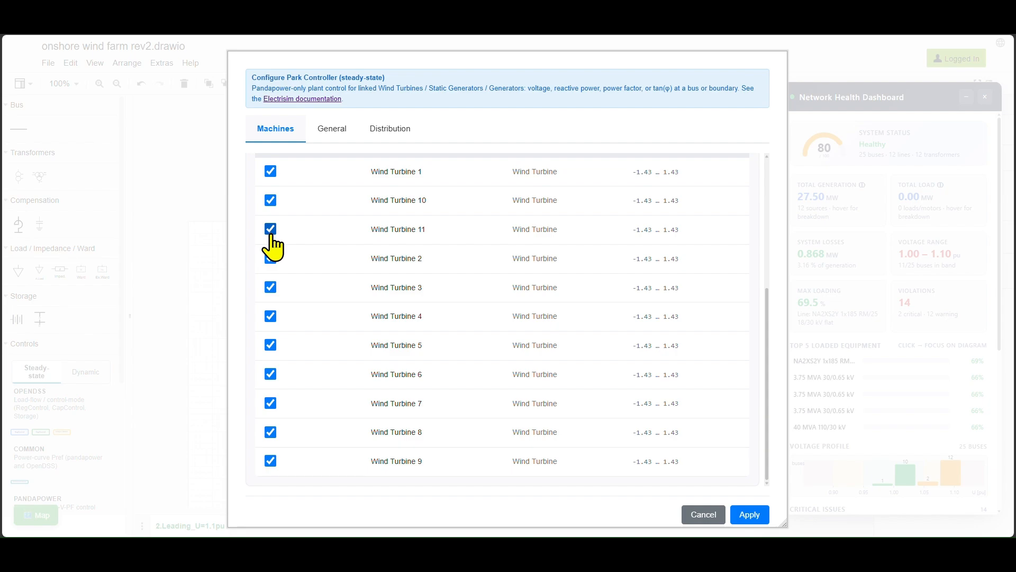
{"action": "left_click", "coordinate": [749, 516]}
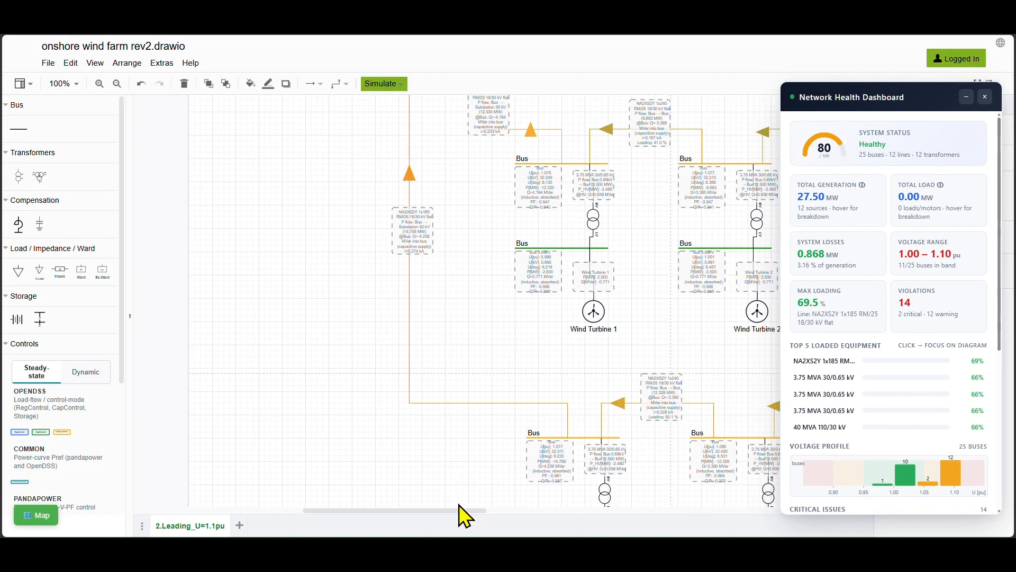
Re-enable Wind Turbine 11's Q capability curve, set its Q setpoint mode to Capacitive max (Qmax from capability curve), and apply the settings.
{"action": "left_click_drag", "start_coordinate": [464, 517], "coordinate": [605, 513]}
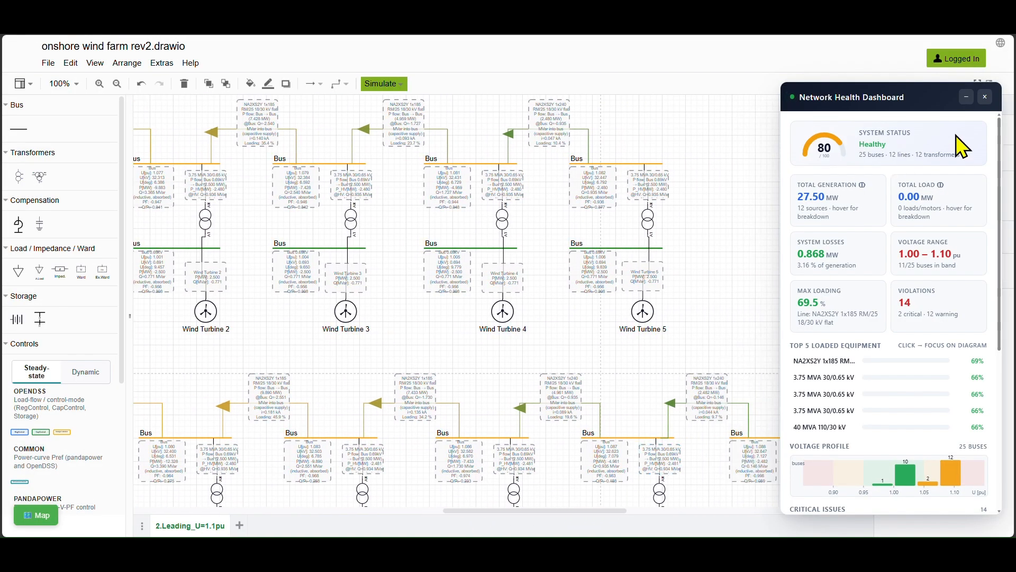
{"action": "left_click", "coordinate": [986, 97]}
{"action": "scroll", "coordinate": [794, 471], "scroll_direction": "up", "scroll_amount": 3}
{"action": "scroll", "coordinate": [810, 477], "scroll_direction": "down", "scroll_amount": 5}
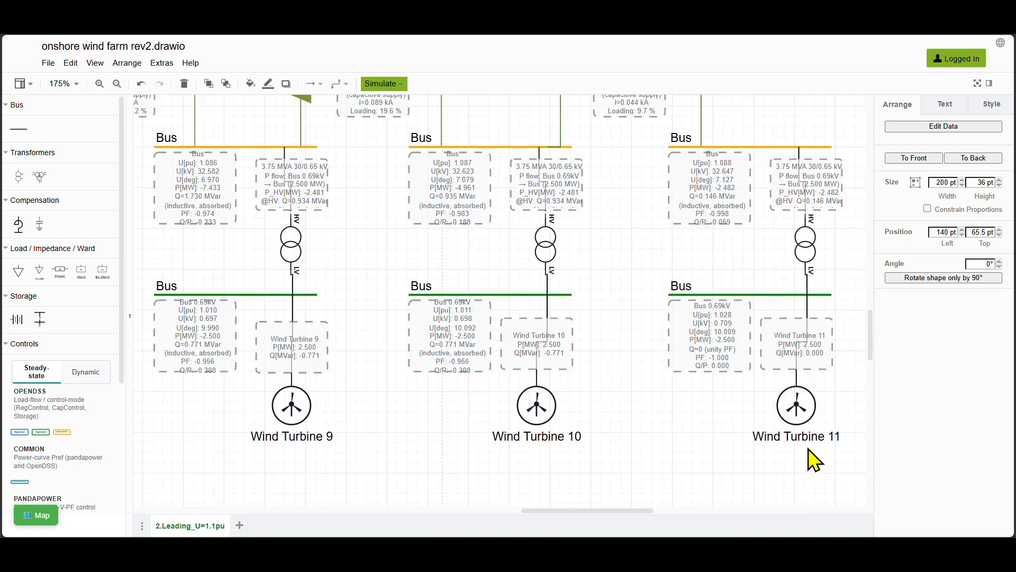
{"action": "double_click", "coordinate": [797, 407]}
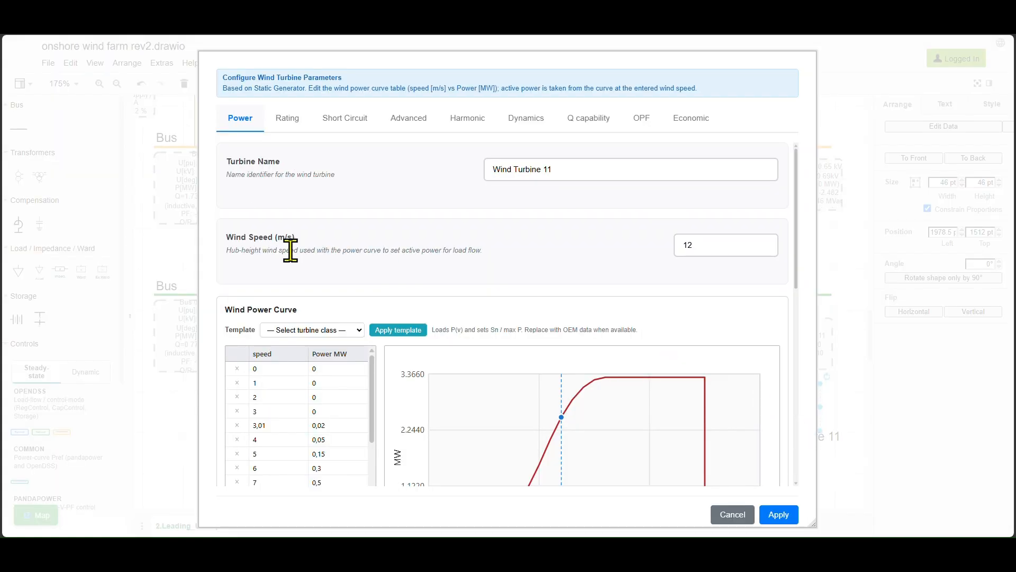
{"action": "left_click", "coordinate": [604, 125]}
{"action": "left_click", "coordinate": [236, 127]}
{"action": "scroll", "coordinate": [371, 336], "scroll_direction": "down", "scroll_amount": 5}
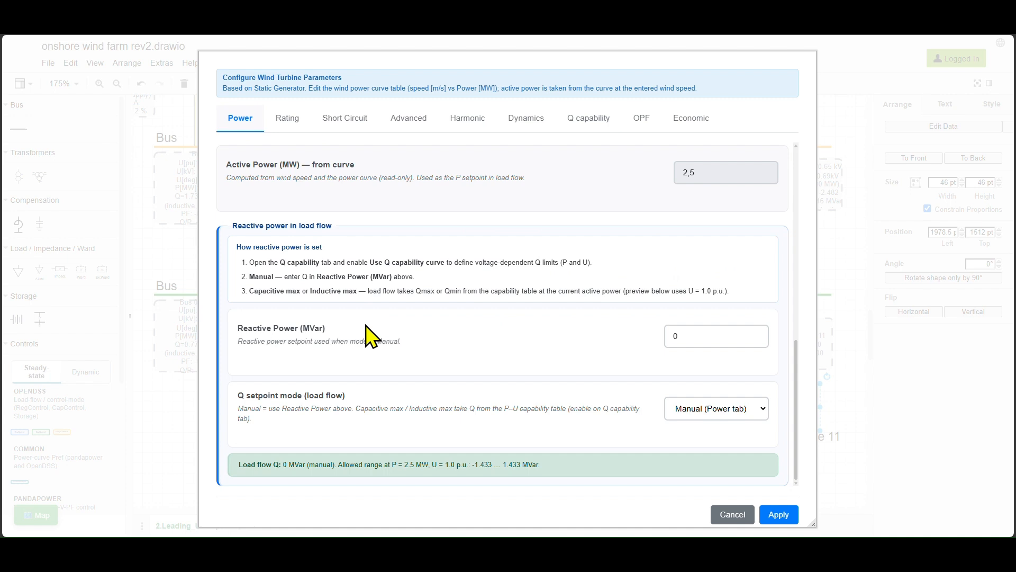
{"action": "left_click", "coordinate": [704, 409]}
{"action": "left_click", "coordinate": [712, 440]}
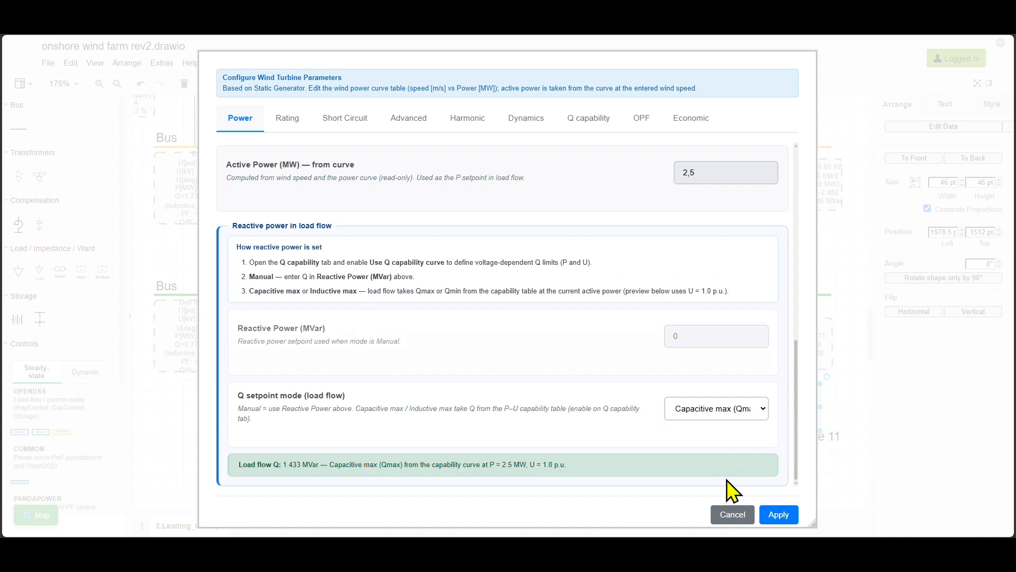
{"action": "left_click", "coordinate": [779, 515]}
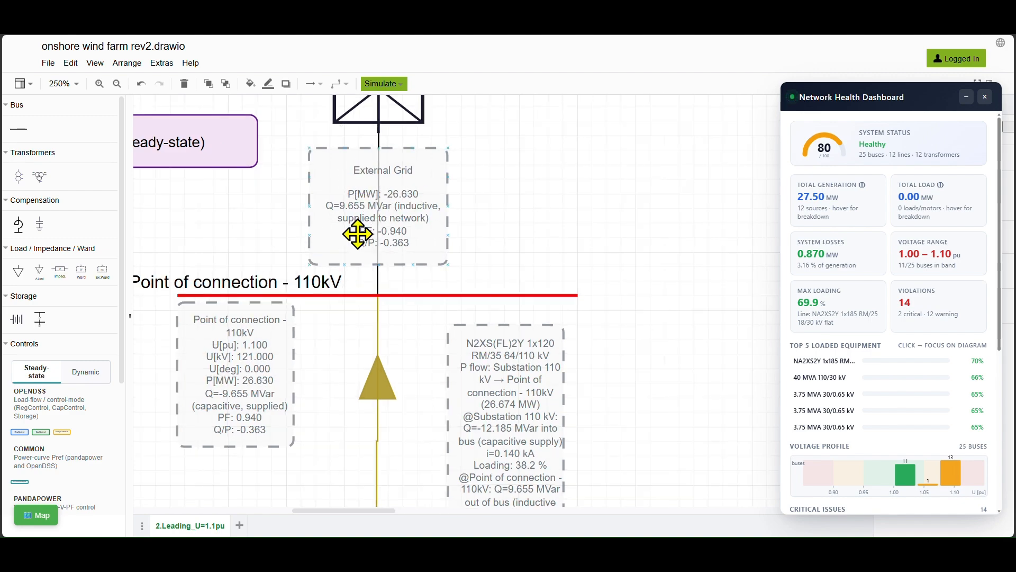
Compare the updated load flow results of Wind Turbines 9 to 11 and the 110 kV point of connection.
{"action": "scroll", "coordinate": [196, 291], "scroll_direction": "down", "scroll_amount": 5}
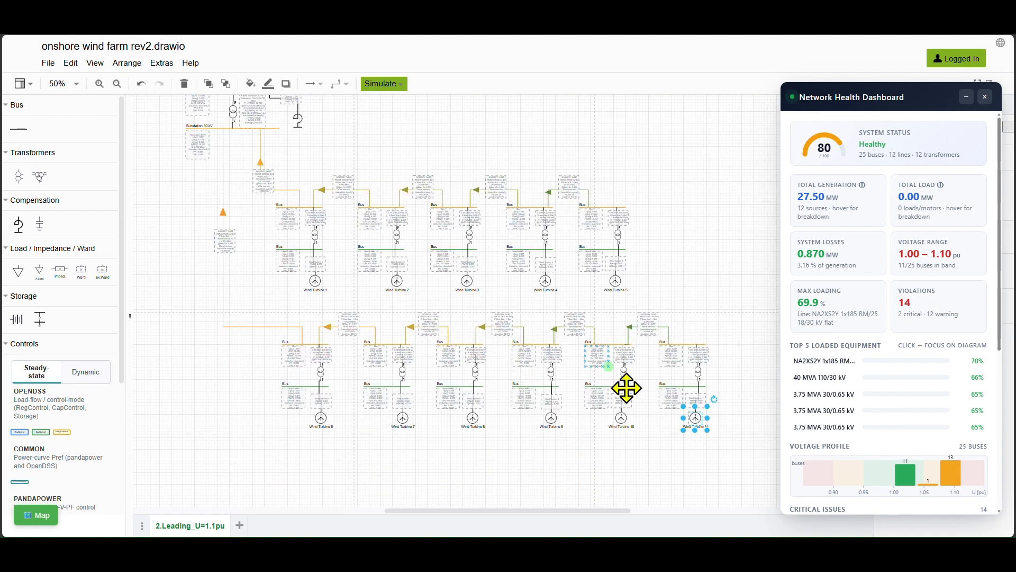
{"action": "scroll", "coordinate": [724, 428], "scroll_direction": "up", "scroll_amount": 7}
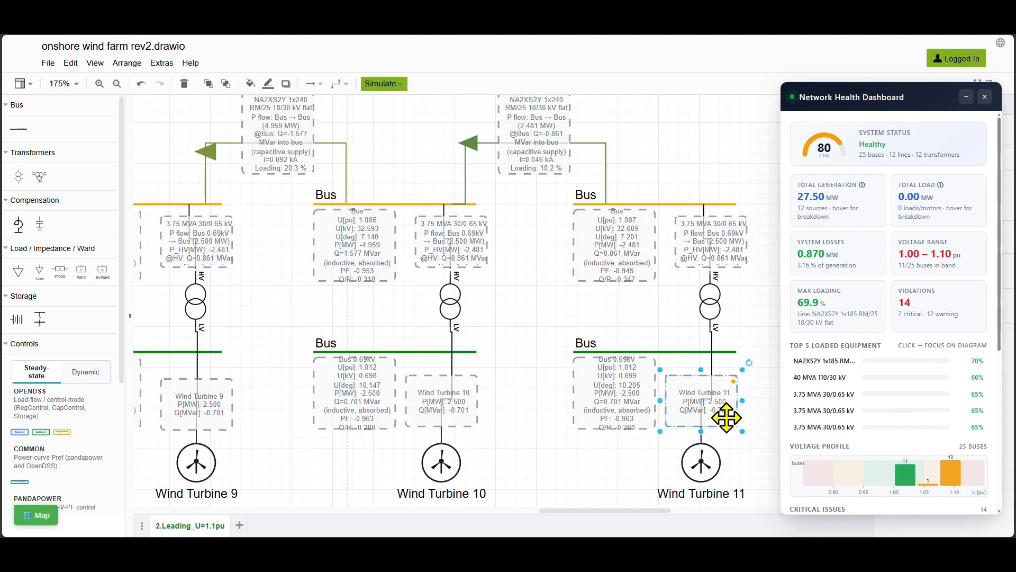
{"action": "scroll", "coordinate": [529, 455], "scroll_direction": "down", "scroll_amount": 4}
{"action": "scroll", "coordinate": [580, 523], "scroll_direction": "down", "scroll_amount": 5}
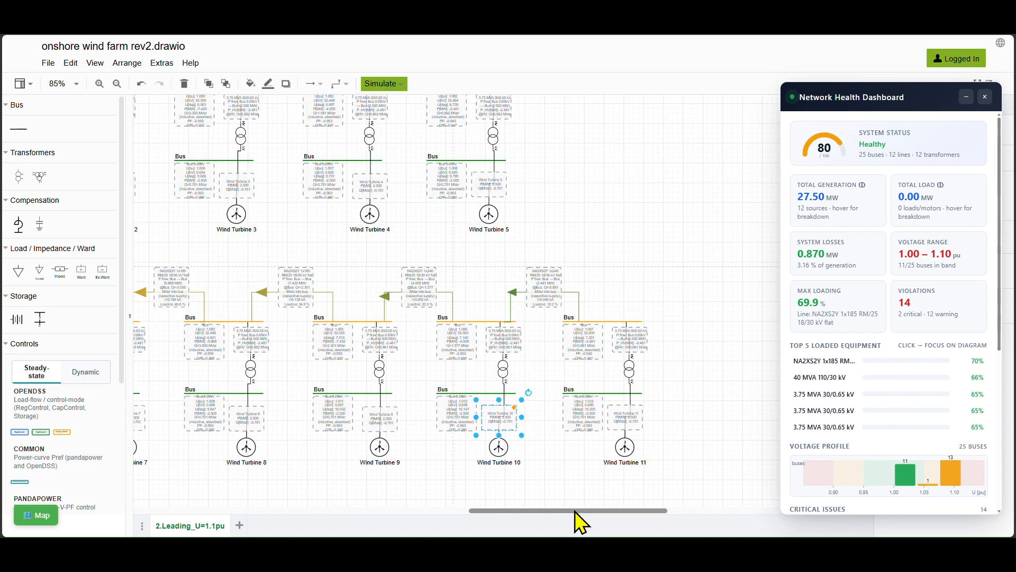
{"action": "scroll", "coordinate": [446, 413], "scroll_direction": "up", "scroll_amount": 5}
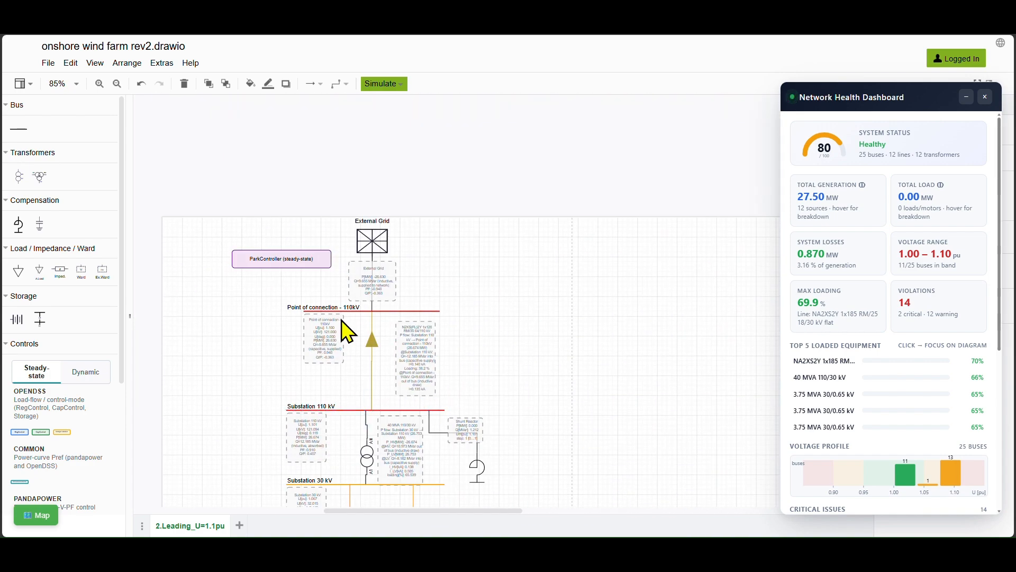
Set the active power of the park controller's overexcited and underexcited cosphi(P) characteristics to 27 MW and apply the settings.
{"action": "left_click", "coordinate": [295, 250]}
{"action": "scroll", "coordinate": [286, 243], "scroll_direction": "up", "scroll_amount": 3}
{"action": "double_click", "coordinate": [238, 222]}
{"action": "scroll", "coordinate": [497, 386], "scroll_direction": "down", "scroll_amount": 4}
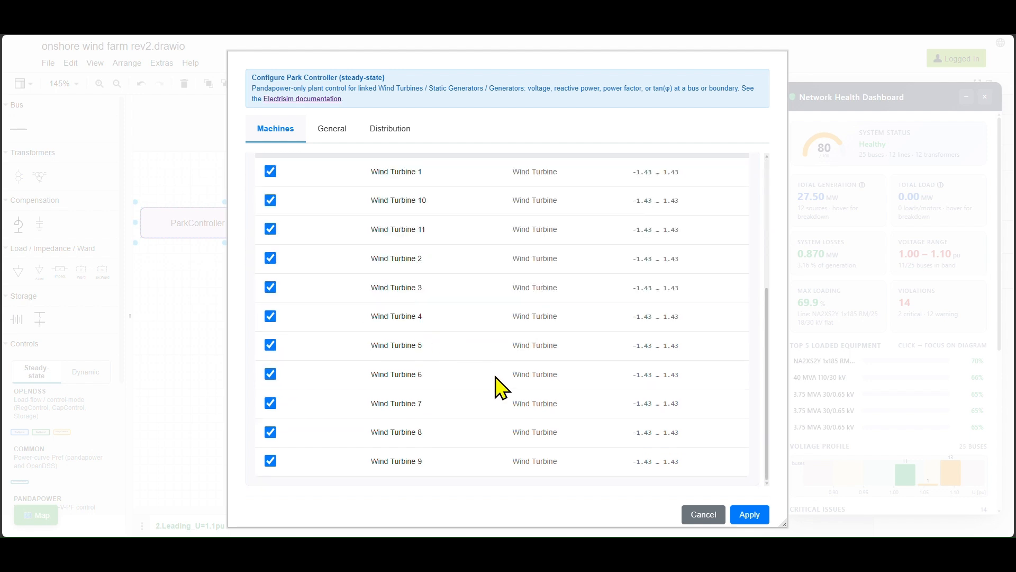
{"action": "left_click", "coordinate": [331, 133]}
{"action": "scroll", "coordinate": [488, 399], "scroll_direction": "down", "scroll_amount": 3}
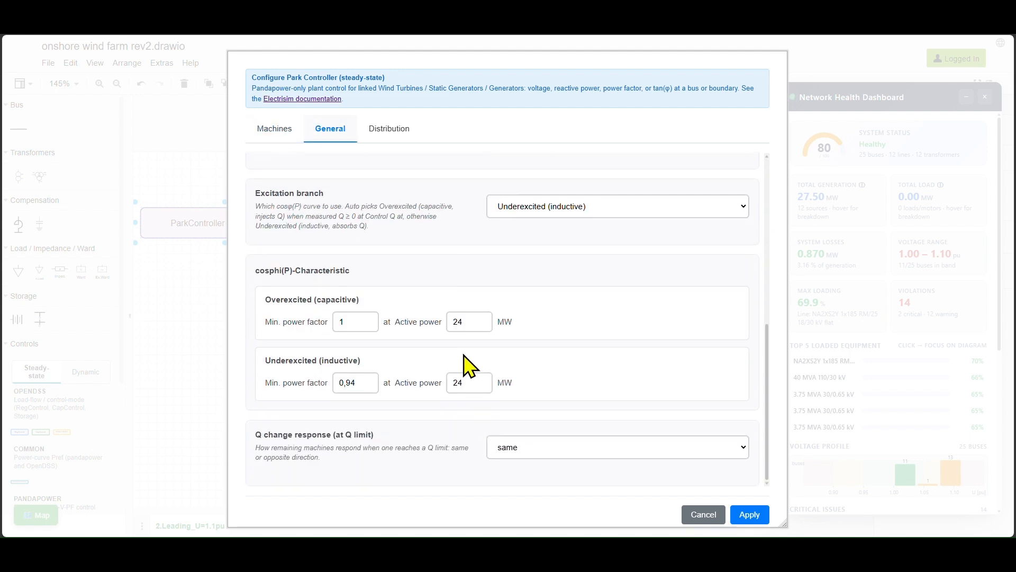
{"action": "triple_click", "coordinate": [480, 385]}
{"action": "left_click_drag", "start_coordinate": [472, 385], "coordinate": [433, 381]}
{"action": "type", "text": "27"}
{"action": "double_click", "coordinate": [460, 322]}
{"action": "type", "text": "27"}
{"action": "left_click", "coordinate": [750, 515]}
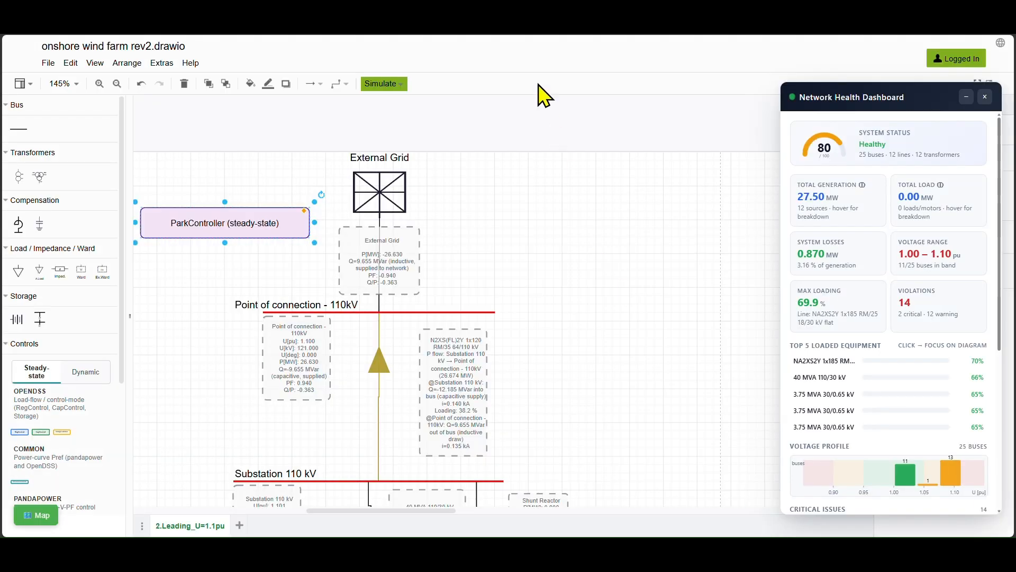